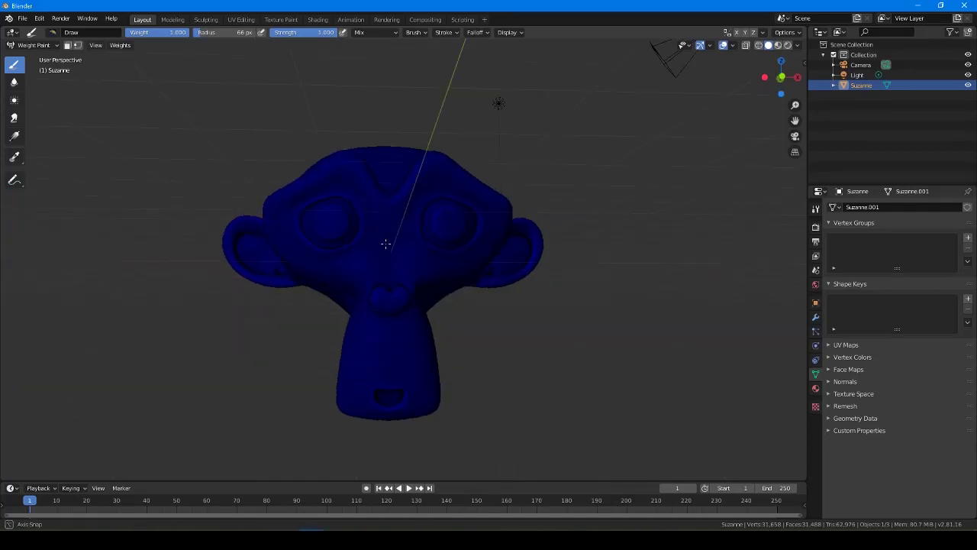
Step: Enlarge the Draw brush to 119 px and paint full weight over the right eye, cheek and chin
mouse_move(458, 218)
left_mouse_down()
mouse_move(427, 210)
mouse_move(452, 170)
mouse_move(430, 160)
mouse_move(404, 196)
mouse_move(321, 159)
mouse_move(272, 191)
mouse_move(294, 240)
mouse_move(304, 191)
mouse_move(349, 251)
mouse_move(425, 197)
mouse_move(371, 305)
mouse_move(368, 414)
mouse_move(419, 404)
mouse_move(382, 305)
mouse_move(448, 219)
mouse_move(404, 280)
mouse_move(480, 229)
left_mouse_up()
key("f")
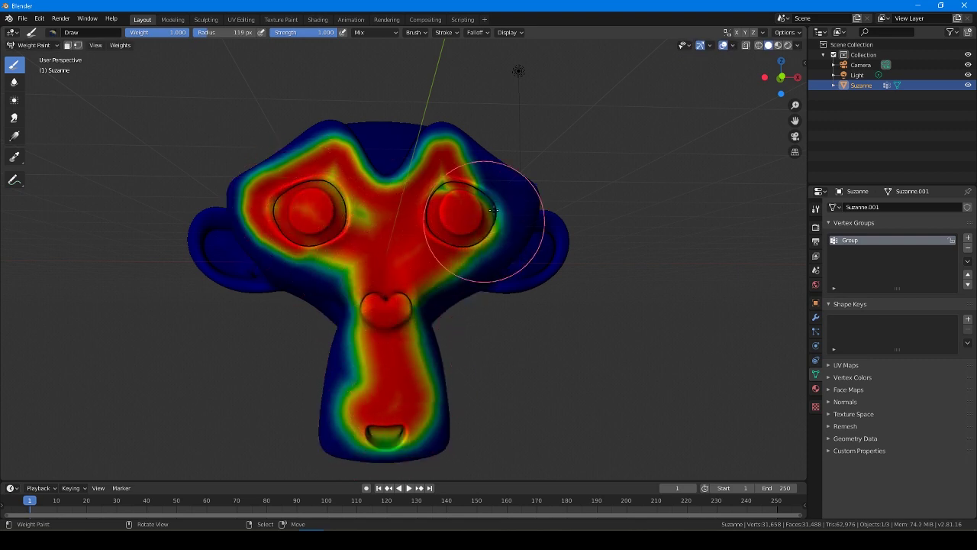
middle_click_drag(481, 229, 458, 218)
mouse_move(458, 219)
left_mouse_down()
mouse_move(415, 245)
mouse_move(428, 226)
mouse_move(404, 257)
mouse_move(414, 295)
mouse_move(467, 229)
mouse_move(388, 313)
mouse_move(349, 393)
left_mouse_up()
middle_click_drag(349, 393, 388, 344)
Step: Paint weight 1.0 over the left eye, cheek, left brow and across both eyes
mouse_move(388, 345)
left_mouse_down()
mouse_move(381, 386)
mouse_move(399, 404)
mouse_move(436, 372)
mouse_move(359, 218)
mouse_move(362, 253)
mouse_move(284, 207)
mouse_move(329, 192)
left_mouse_up()
middle_click_drag(330, 192, 415, 221)
mouse_move(369, 196)
left_mouse_down()
mouse_move(327, 186)
mouse_move(284, 283)
mouse_move(405, 283)
left_mouse_up()
middle_click_drag(405, 283, 394, 268)
mouse_move(395, 268)
left_mouse_down()
mouse_move(382, 257)
mouse_move(448, 251)
left_mouse_up()
mouse_move(448, 251)
middle_mouse_down()
mouse_move(462, 282)
mouse_move(411, 291)
mouse_move(382, 312)
mouse_move(461, 318)
middle_mouse_up()
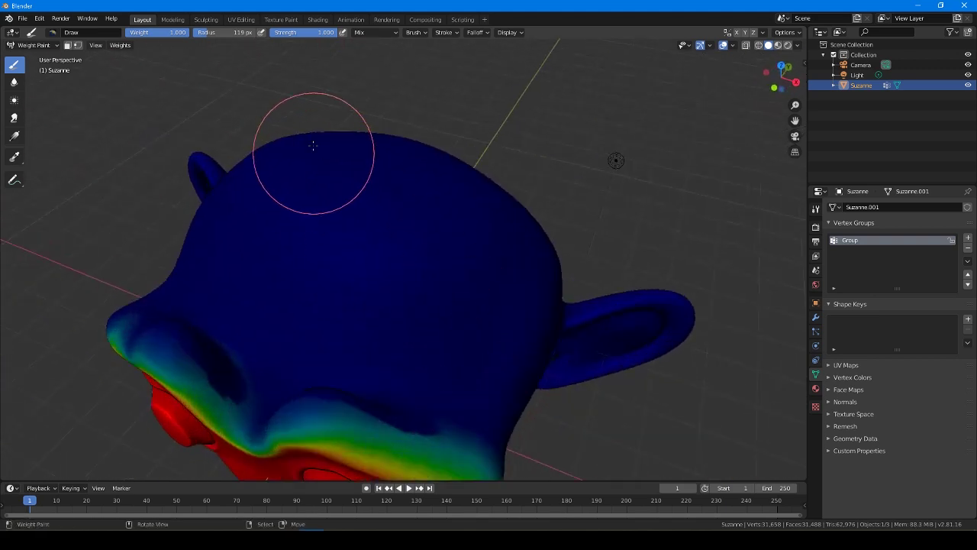
Step: Lower the brush weight to 0.063 and strength to 0.059
middle_click_drag(312, 142, 313, 122)
left_click_drag(320, 30, 284, 30)
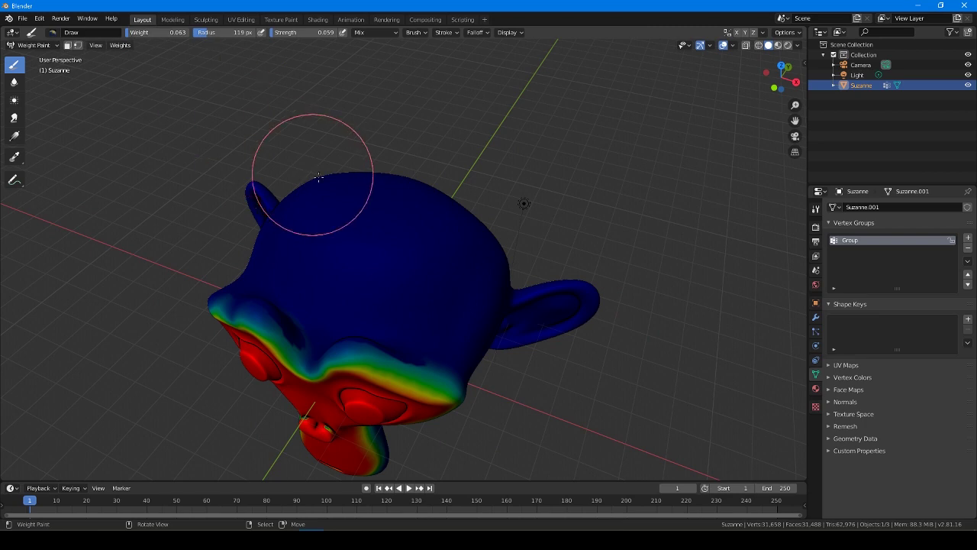
middle_click_drag(405, 231, 388, 245)
Step: Shrink the brush radius to 79 px and orbit to Suzanne's unweighted back and ears
key("f")
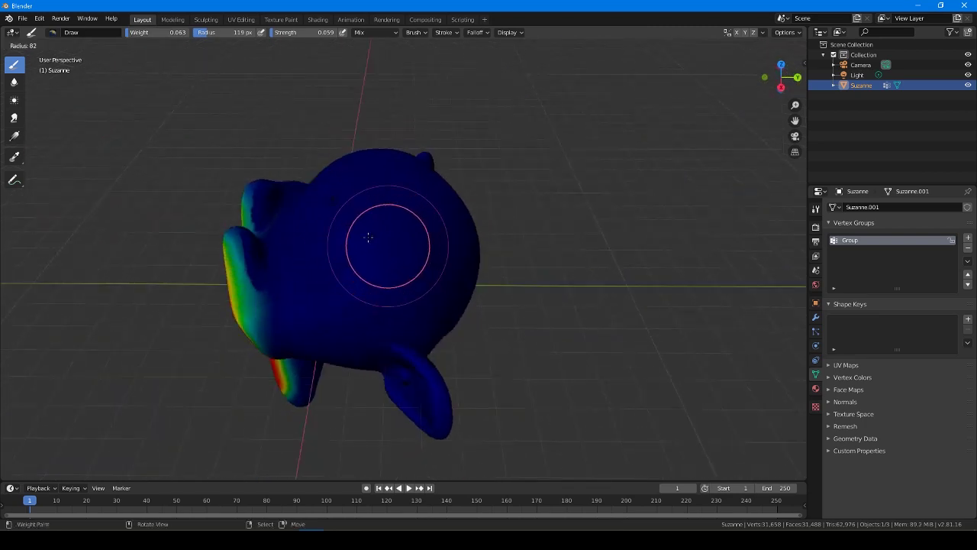
left_click(408, 285)
mouse_move(408, 285)
middle_mouse_down()
mouse_move(416, 296)
mouse_move(423, 264)
middle_mouse_up()
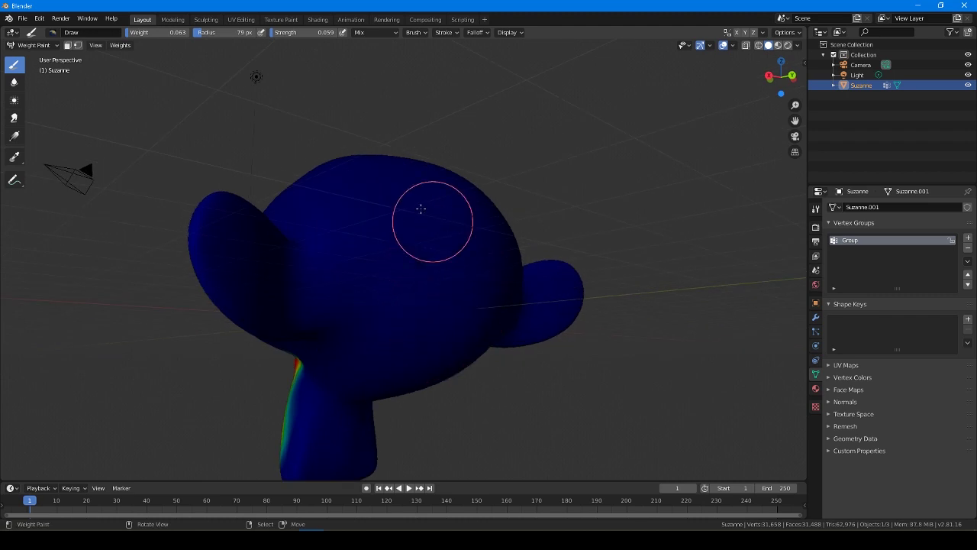
middle_click_drag(477, 274, 432, 294)
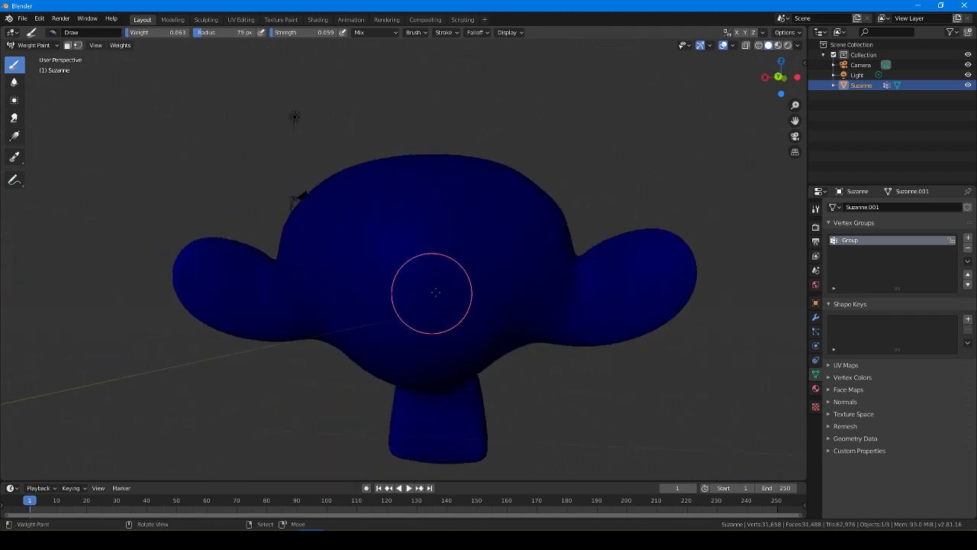
mouse_move(495, 332)
middle_mouse_down()
mouse_move(448, 236)
mouse_move(407, 249)
middle_mouse_up()
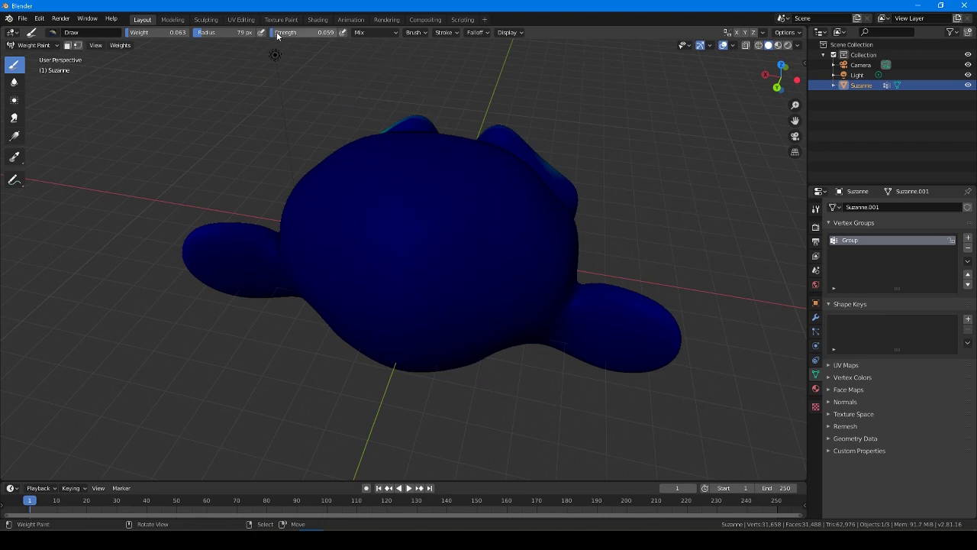
Step: Orbit and zoom around Suzanne's head, from side and back views round to the face
mouse_move(493, 321)
middle_mouse_down()
mouse_move(550, 277)
mouse_move(504, 256)
mouse_move(430, 251)
middle_mouse_up()
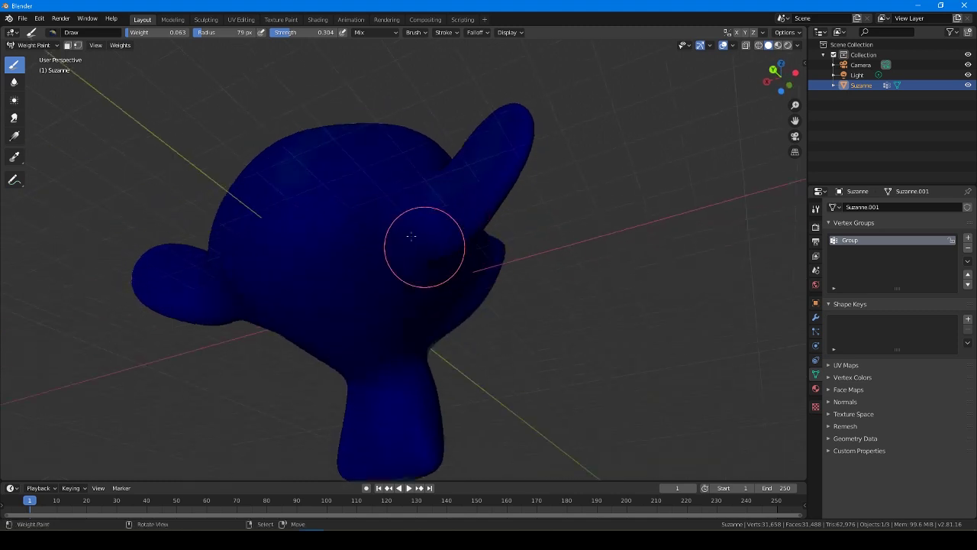
mouse_move(386, 411)
middle_mouse_down()
mouse_move(236, 126)
mouse_move(434, 218)
mouse_move(474, 191)
mouse_move(491, 218)
middle_mouse_up()
scroll(381, 236, "up", 3)
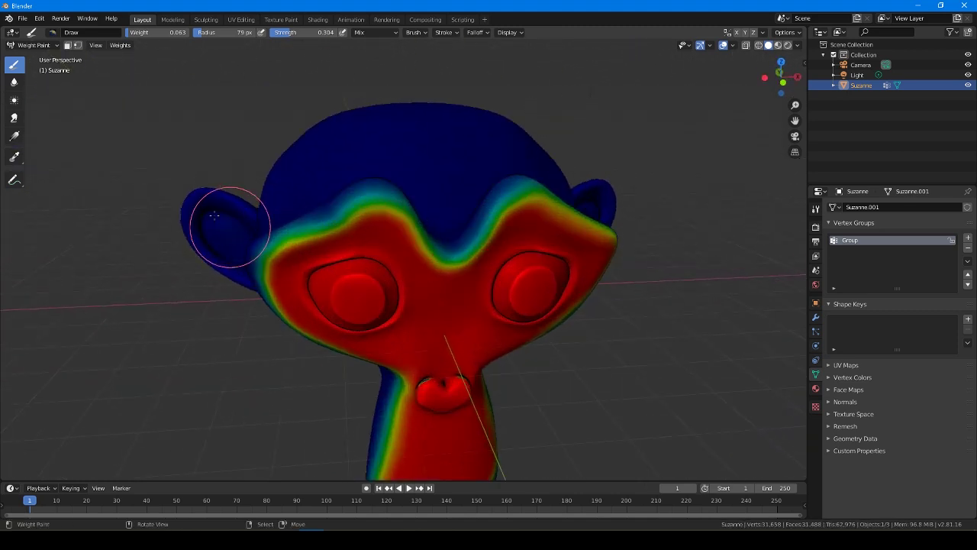
middle_click_drag(219, 249, 322, 252)
mouse_move(252, 191)
middle_mouse_down()
mouse_move(312, 120)
mouse_move(524, 203)
middle_mouse_up()
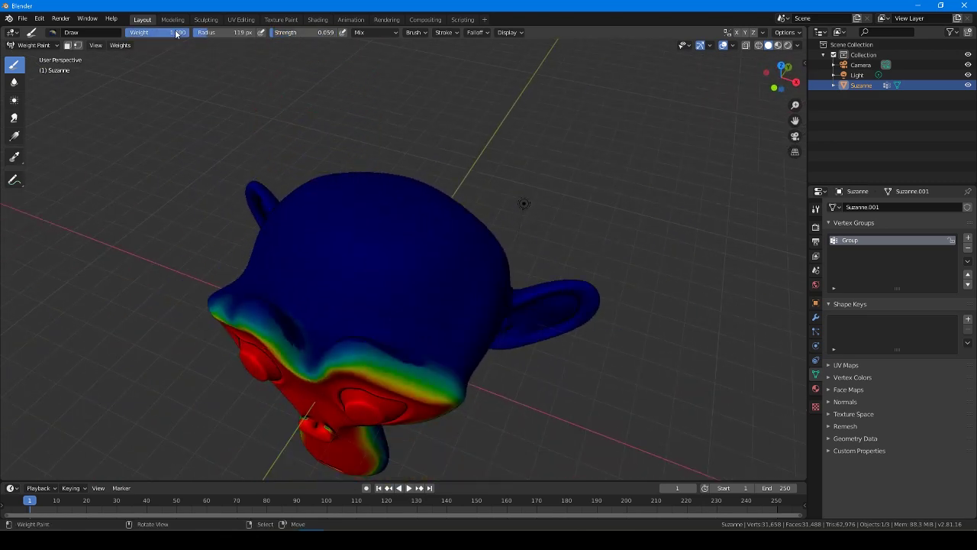
middle_click_drag(373, 249, 388, 211)
mouse_move(442, 284)
middle_mouse_down()
mouse_move(454, 298)
mouse_move(421, 279)
mouse_move(460, 321)
mouse_move(355, 256)
middle_mouse_up()
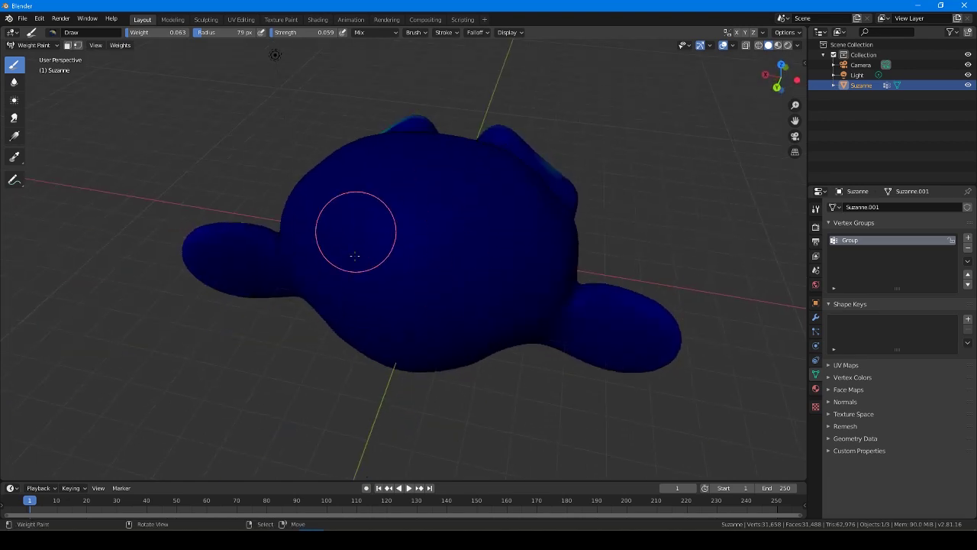
mouse_move(422, 337)
middle_mouse_down()
mouse_move(491, 239)
mouse_move(395, 283)
mouse_move(447, 197)
mouse_move(241, 232)
mouse_move(181, 67)
middle_mouse_up()
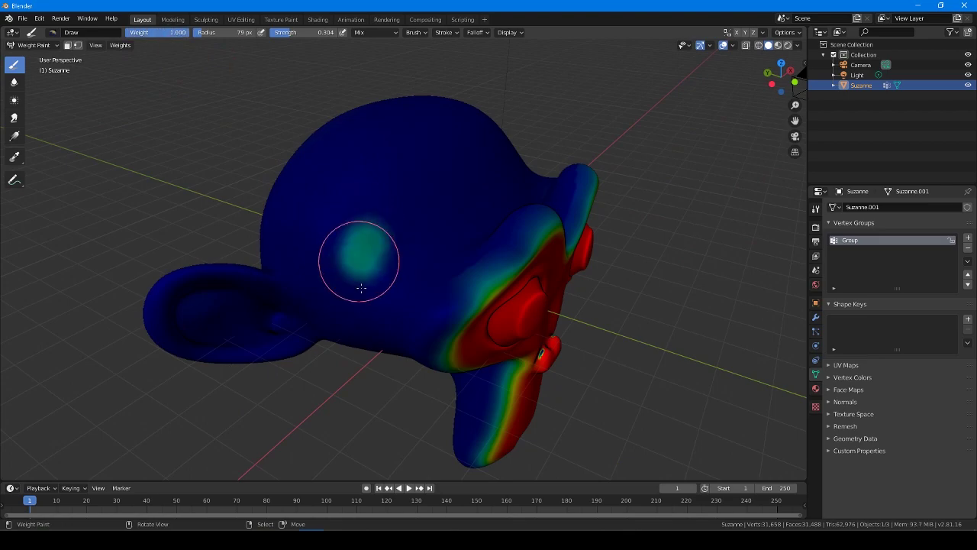
mouse_move(371, 319)
middle_mouse_down()
mouse_move(428, 306)
mouse_move(54, 313)
middle_mouse_up()
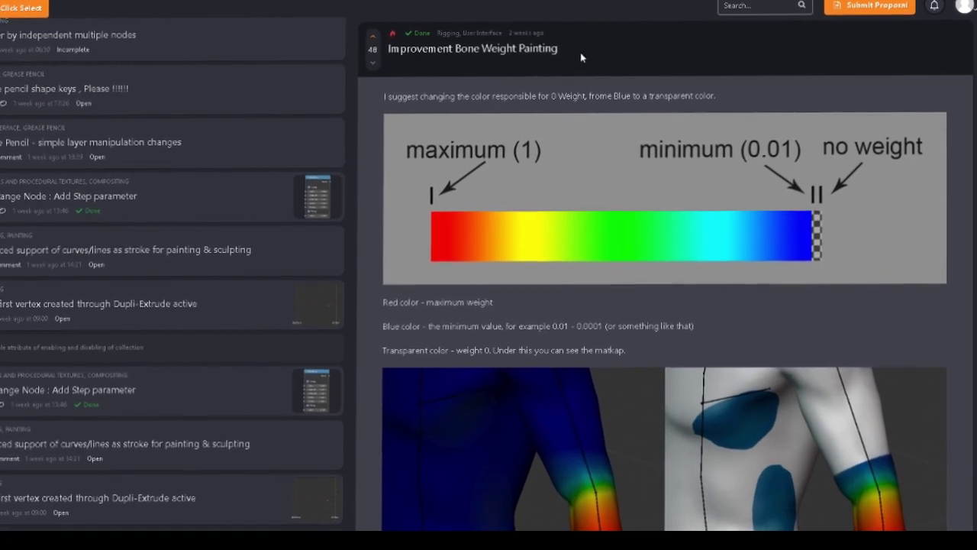
Step: Read the proposal title and scroll through its images down to the author section
left_click_drag(569, 51, 376, 48)
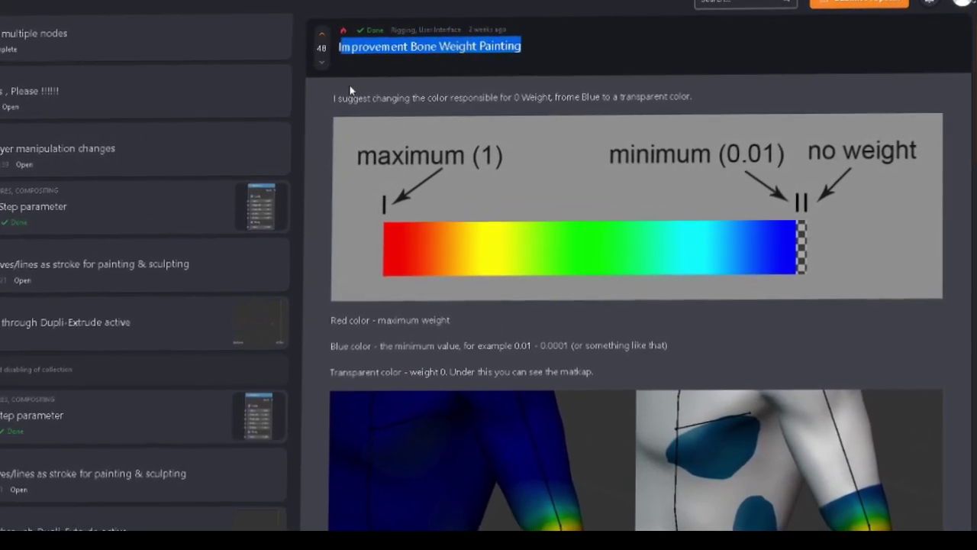
left_click(346, 84)
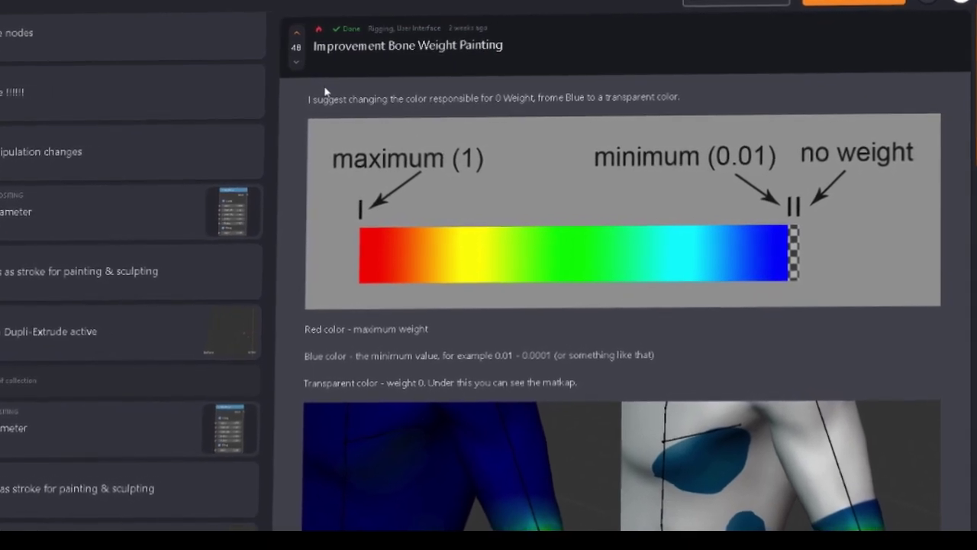
scroll(323, 96, "down", 3)
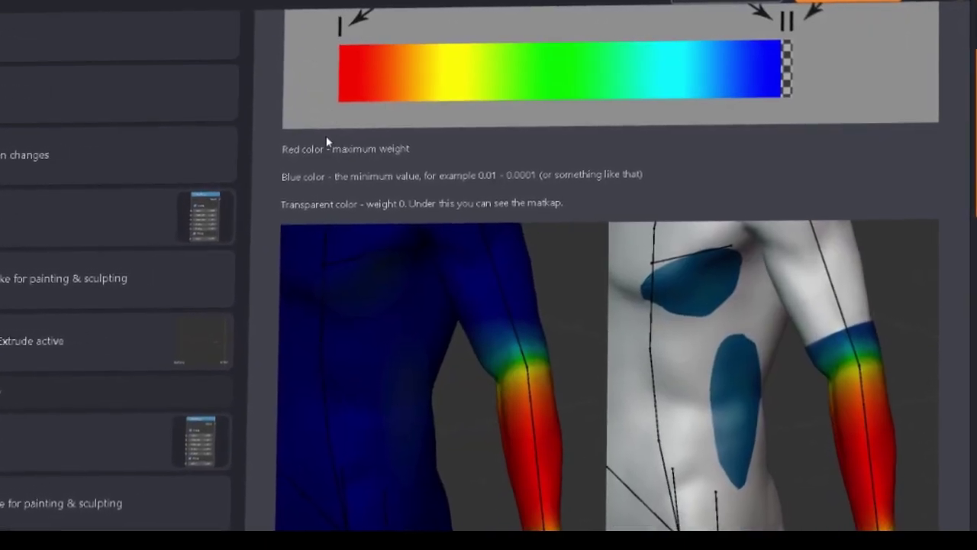
scroll(325, 137, "down", 3)
scroll(340, 164, "down", 3)
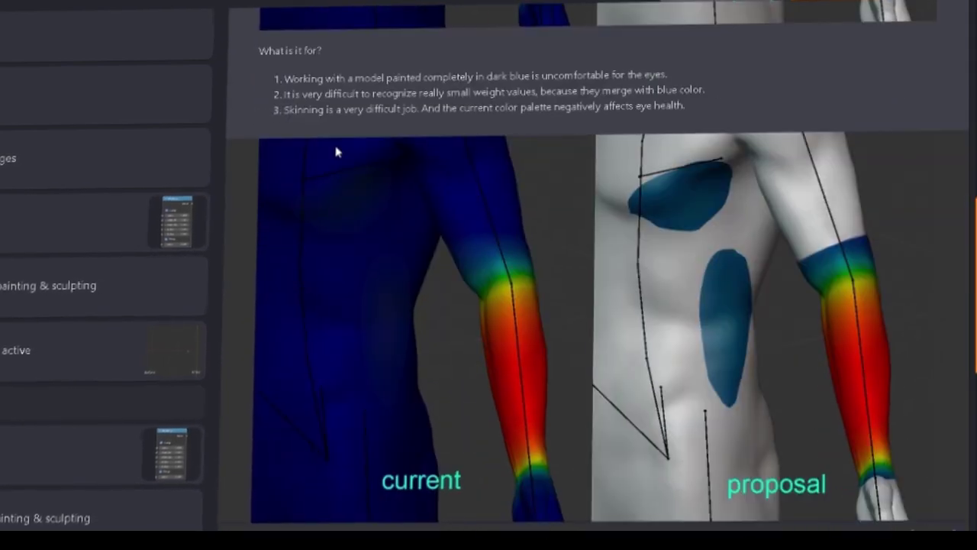
scroll(356, 159, "down", 3)
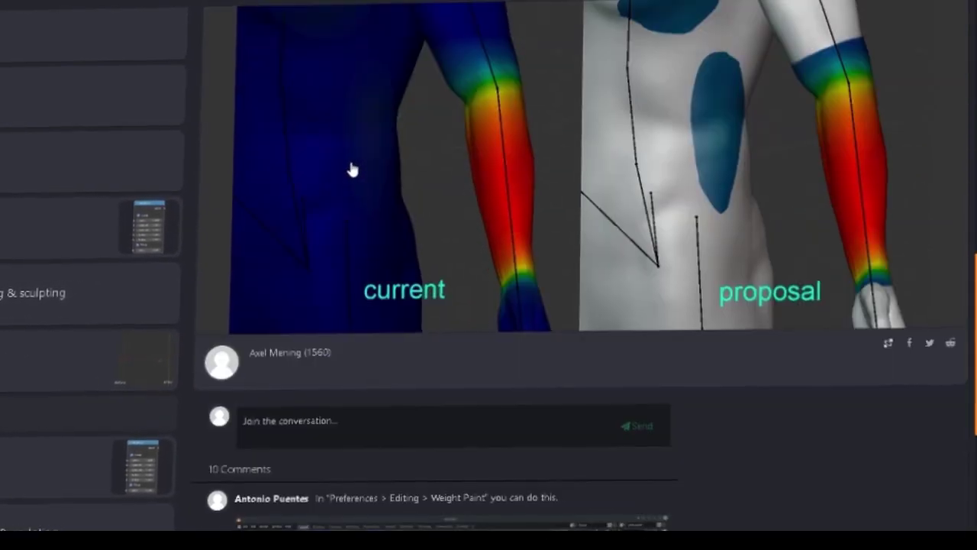
left_click_drag(221, 364, 344, 379)
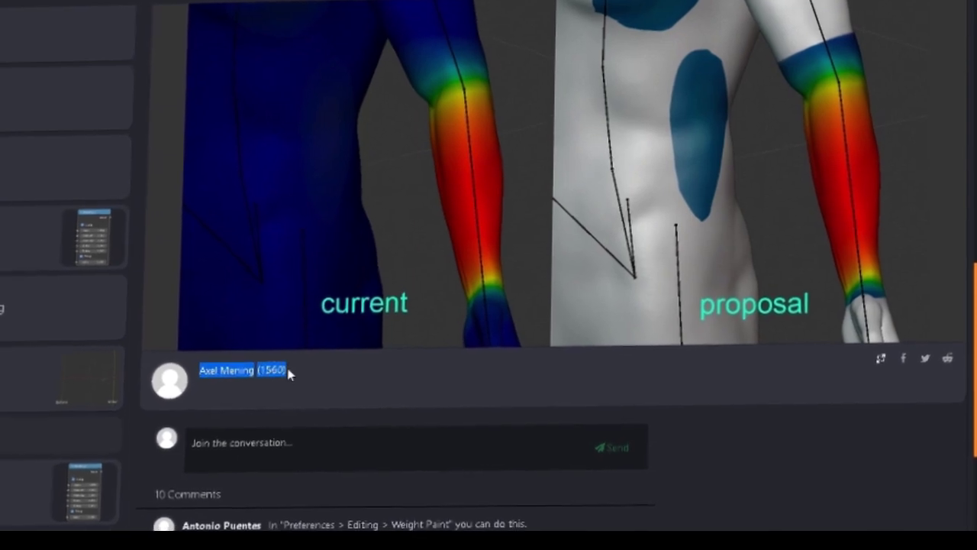
Step: Scroll to the comments and highlight the 'Preferences > Editing > Weight Paint' tip
scroll(353, 378, "up", 5)
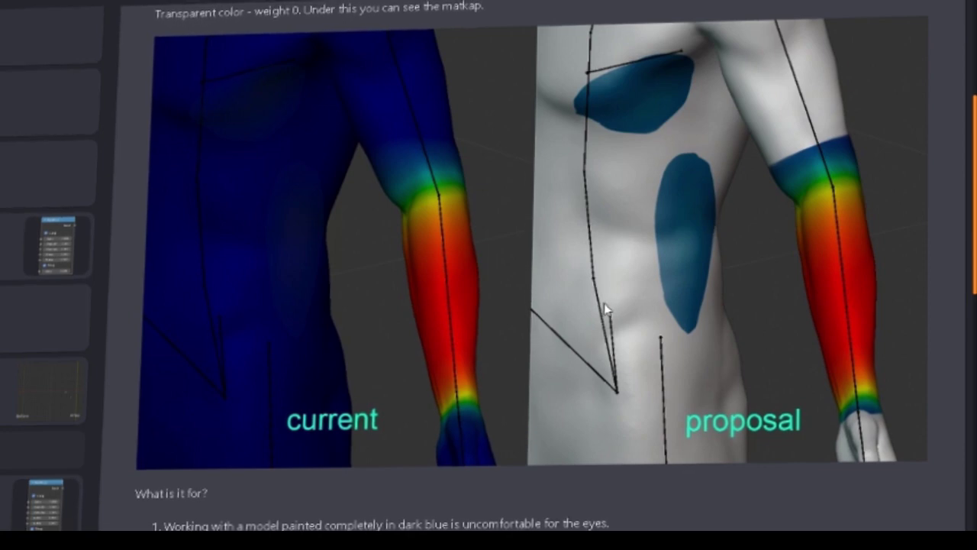
scroll(605, 309, "down", 2)
scroll(602, 298, "down", 2)
scroll(602, 294, "down", 1)
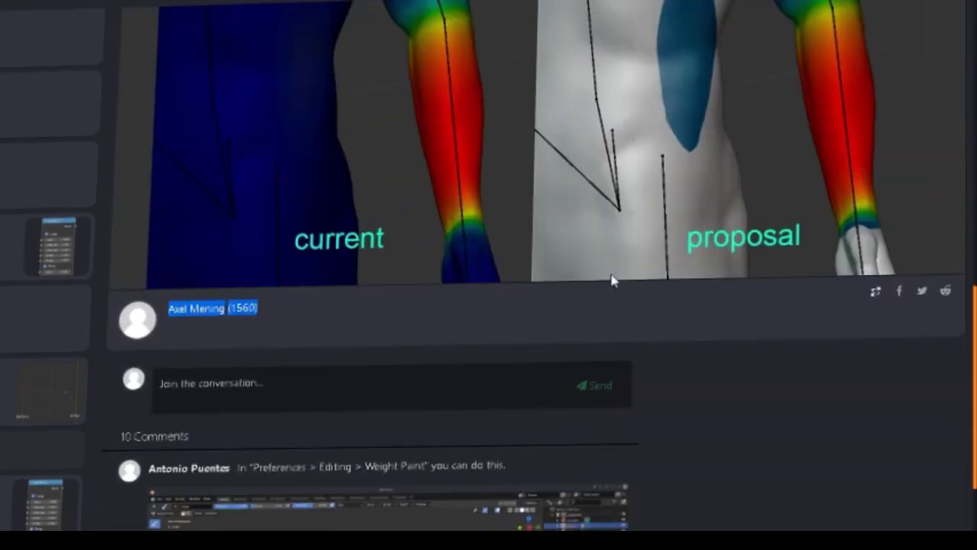
scroll(611, 281, "down", 2)
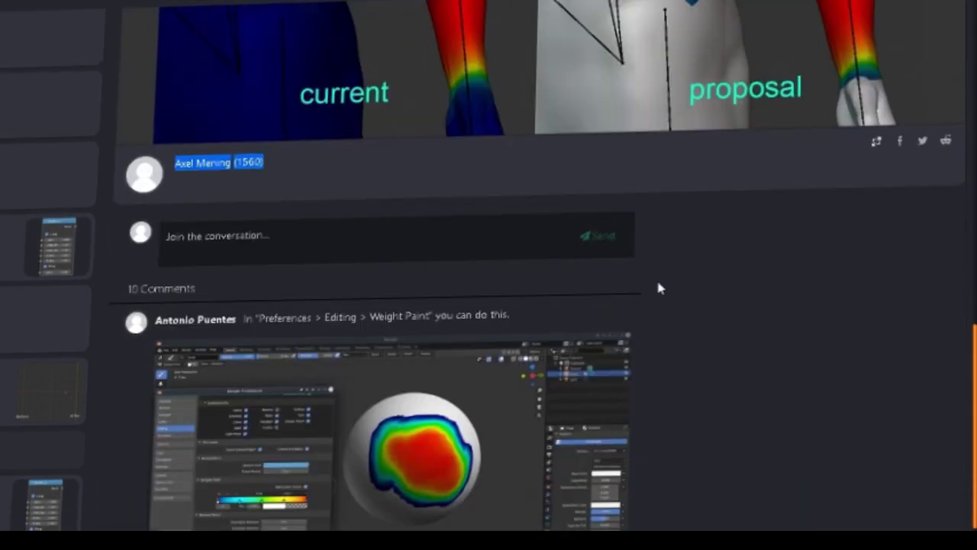
left_click(240, 307)
left_click_drag(238, 322, 155, 321)
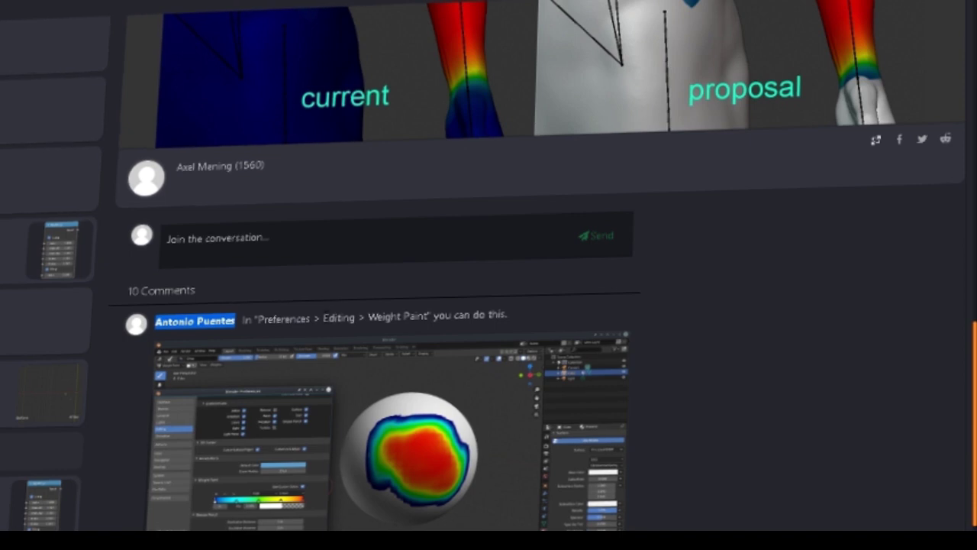
left_click_drag(524, 315, 269, 319)
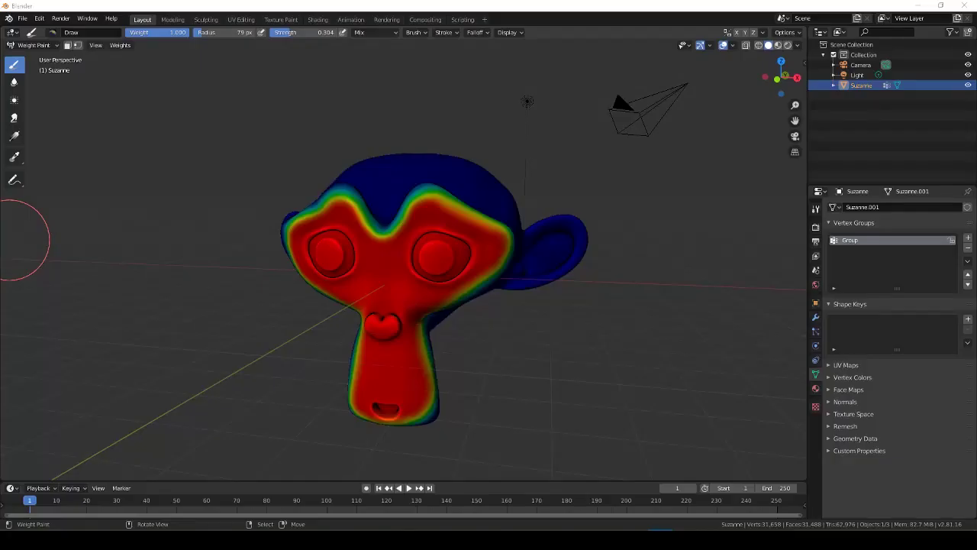
Step: Open Preferences, go to Editing and expand only the Weight Paint section
middle_click_drag(201, 321, 181, 257)
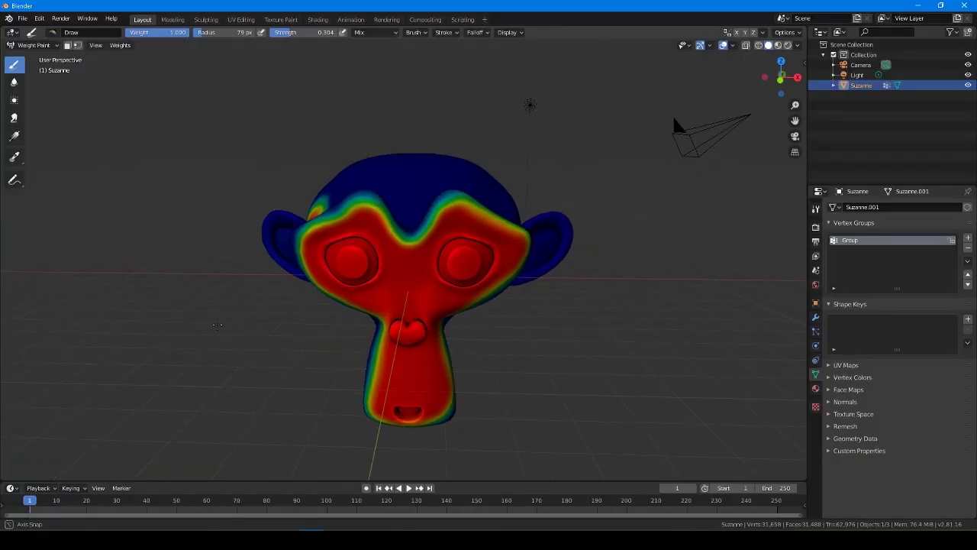
left_click(40, 19)
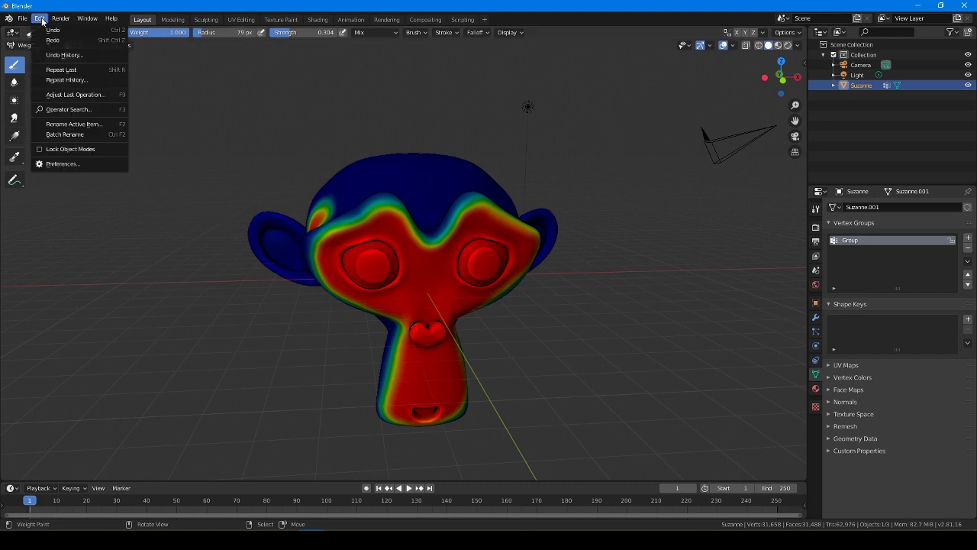
left_click(61, 165)
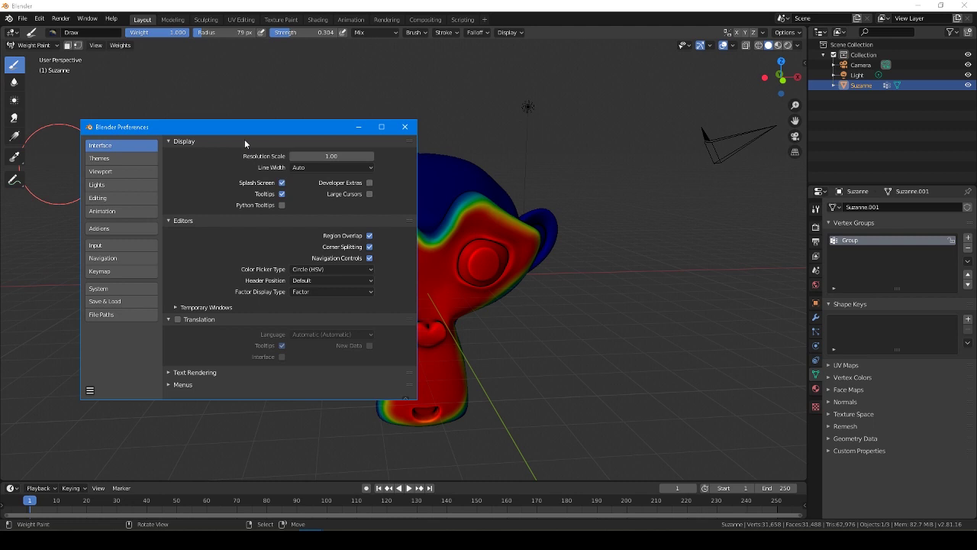
left_click(100, 201)
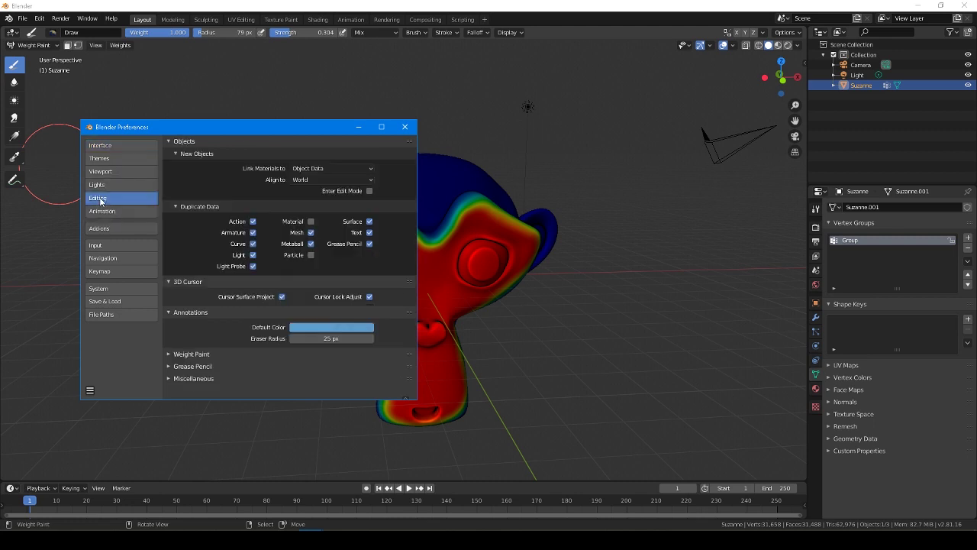
left_click_drag(165, 156, 168, 168)
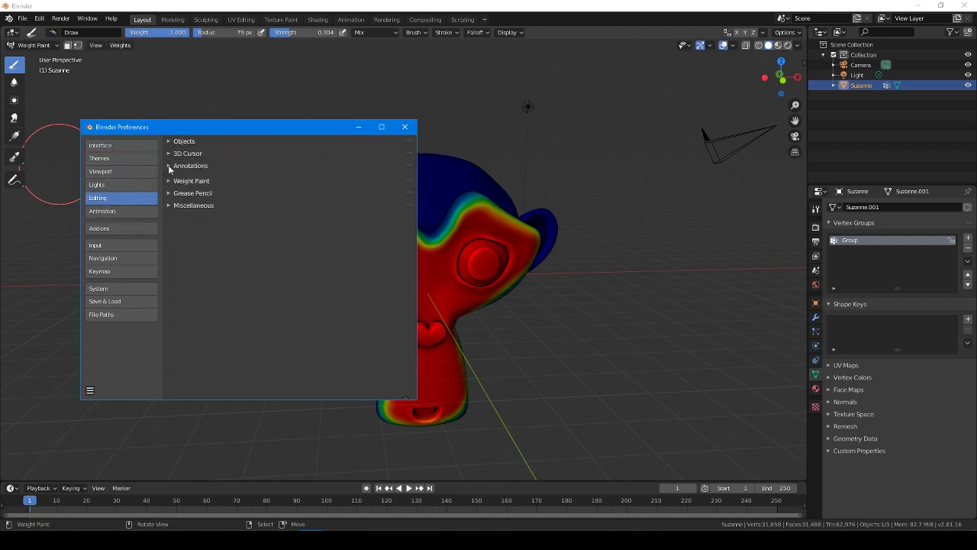
left_click(169, 179)
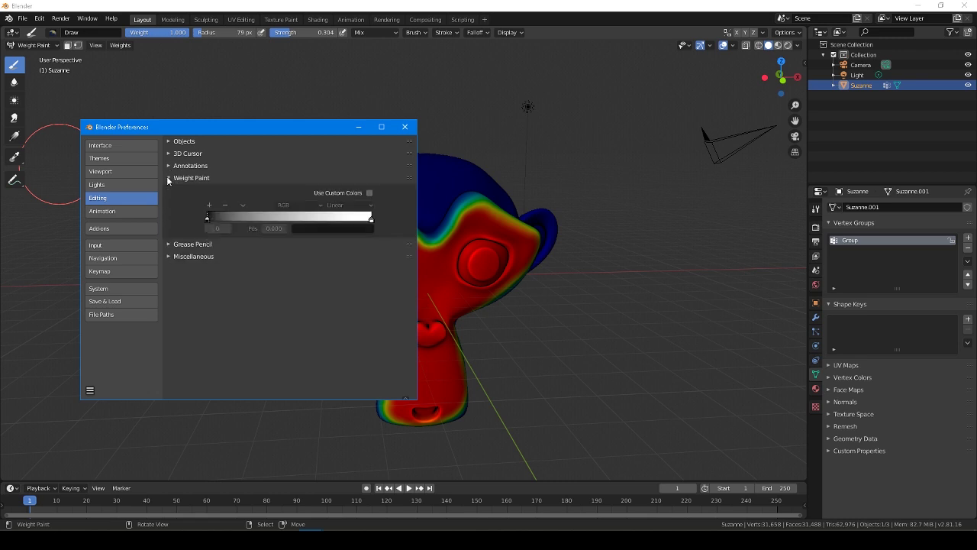
left_click_drag(280, 129, 225, 165)
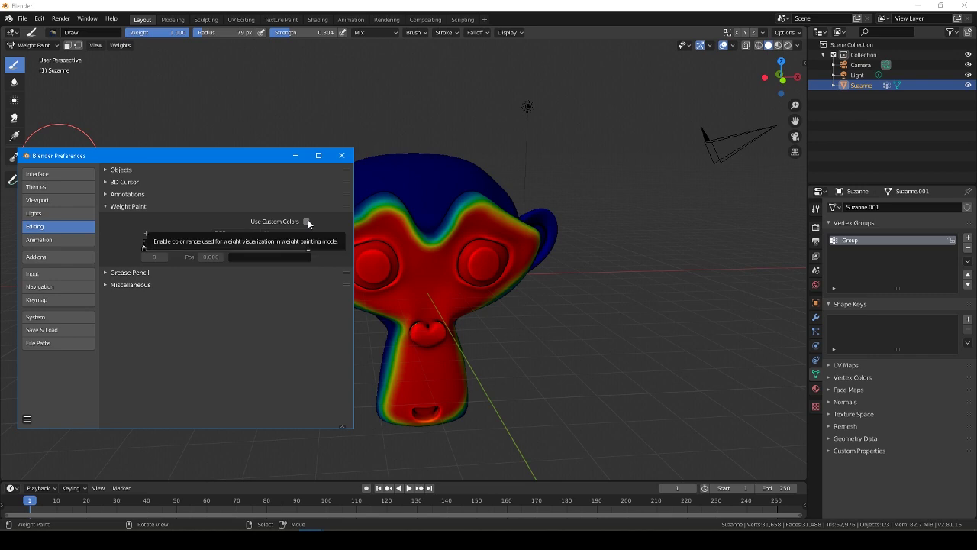
Step: Enable Use Custom Colors and move the right ramp stop to 0.985
left_click(306, 221)
mouse_move(569, 247)
middle_mouse_down()
mouse_move(359, 279)
mouse_move(552, 229)
mouse_move(428, 306)
middle_mouse_up()
left_click(378, 492)
left_click_drag(226, 165, 222, 139)
mouse_move(304, 223)
left_mouse_down()
mouse_move(334, 225)
mouse_move(155, 214)
mouse_move(334, 225)
left_mouse_up()
Step: Slide the first ramp stop along the ramp and adjust its colour in the picker
left_click_drag(142, 225, 168, 223)
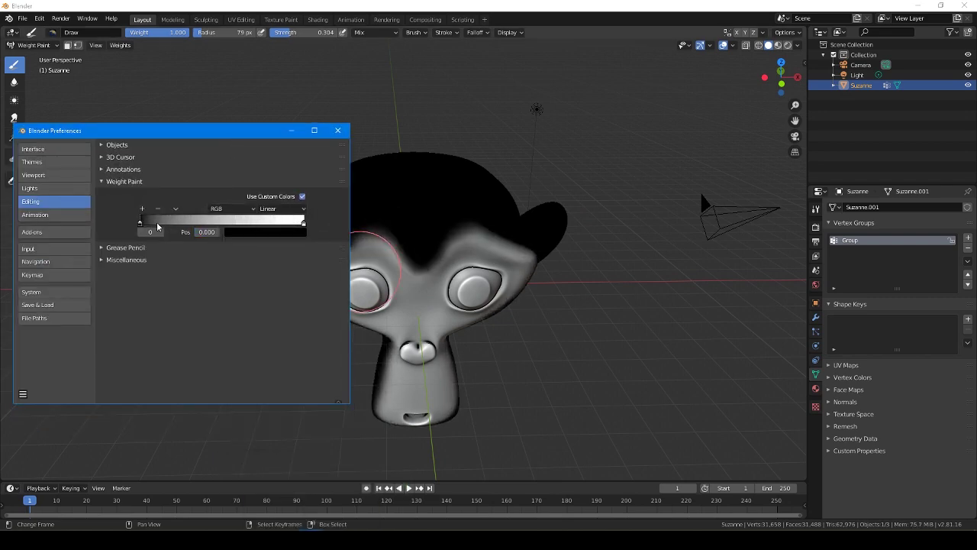
left_click(254, 232)
mouse_move(299, 313)
left_mouse_down()
mouse_move(298, 265)
mouse_move(299, 305)
left_mouse_up()
mouse_move(473, 321)
middle_mouse_down()
mouse_move(388, 326)
mouse_move(633, 436)
middle_mouse_up()
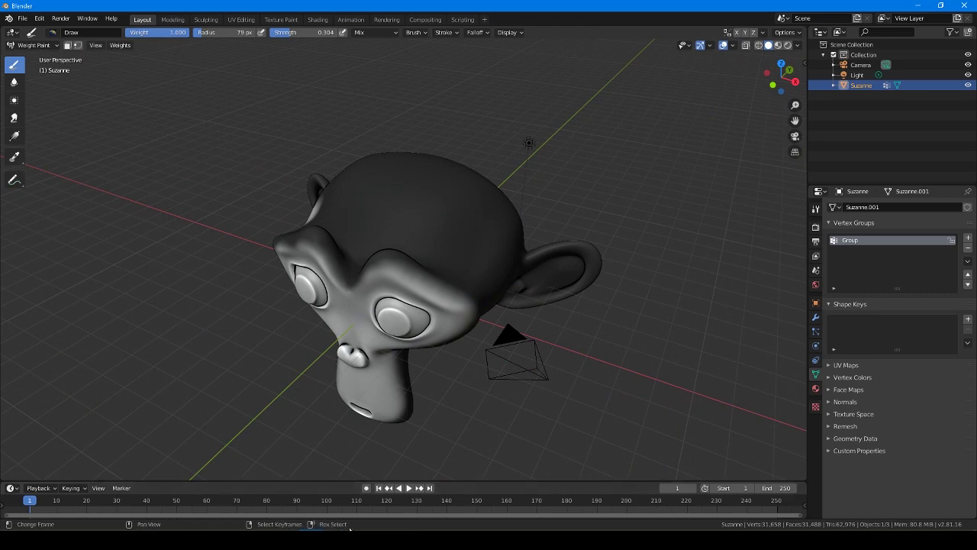
left_click(358, 505)
left_click(248, 231)
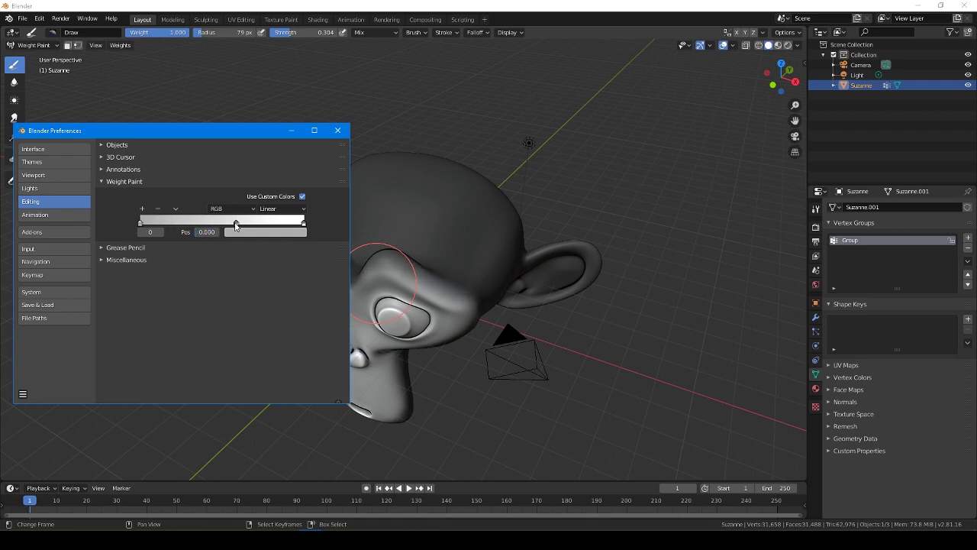
Step: Colour the first ramp stop blue and position it at about 0.149
left_click_drag(235, 225, 149, 223)
middle_click_drag(92, 245, 358, 271)
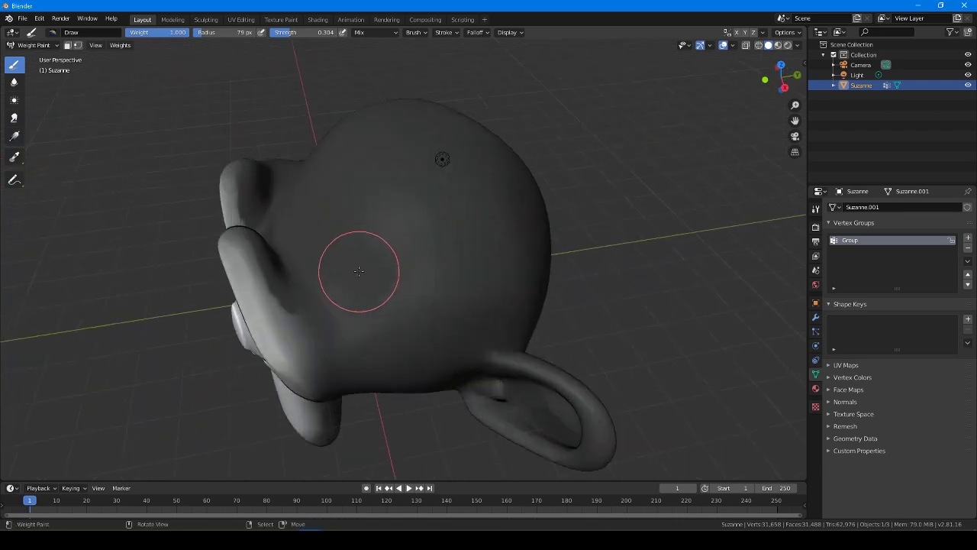
left_click(328, 492)
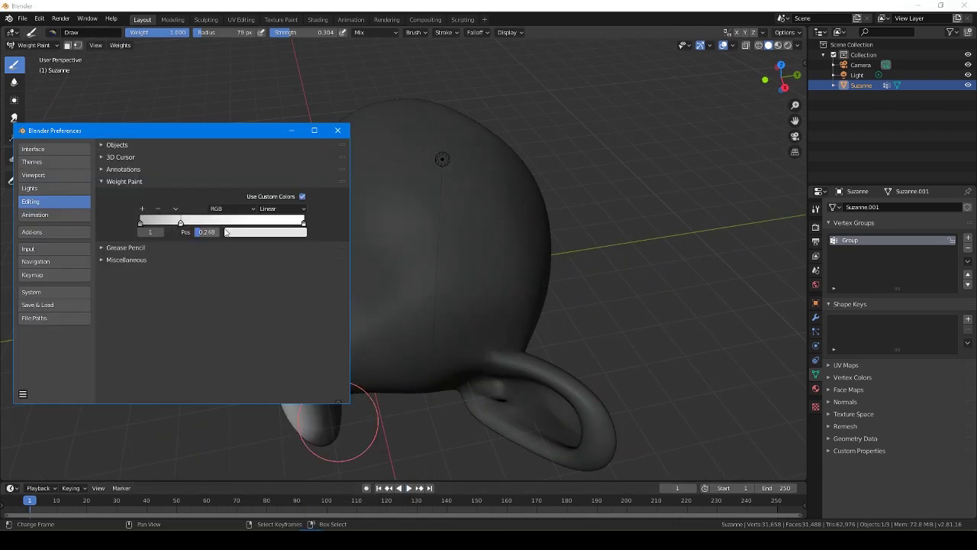
left_click(248, 232)
left_click(268, 269)
left_click_drag(275, 130, 218, 55)
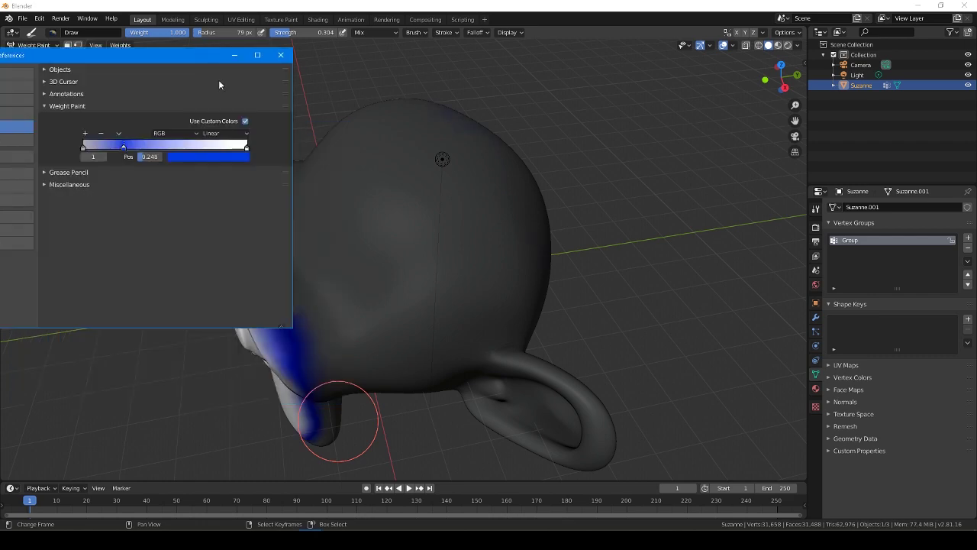
left_click_drag(122, 149, 135, 148)
left_click(193, 159)
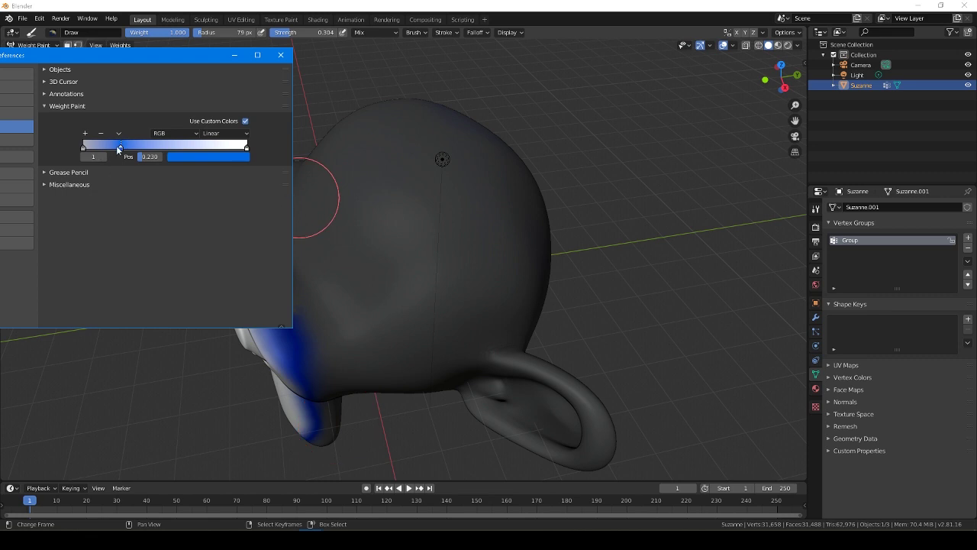
left_click_drag(116, 145, 109, 146)
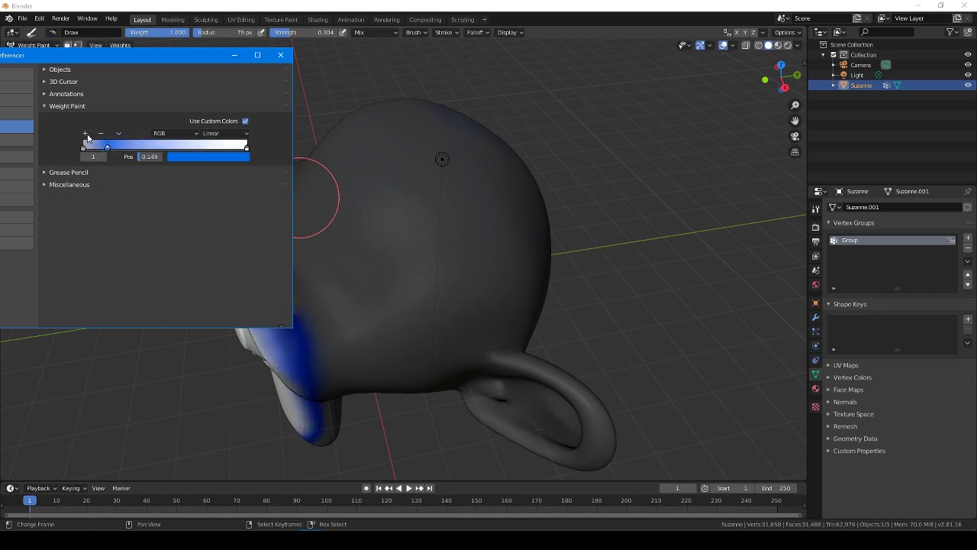
Step: Place the second stop around 0.310 and colour it dark red (R 0.545)
left_click_drag(97, 151, 138, 148)
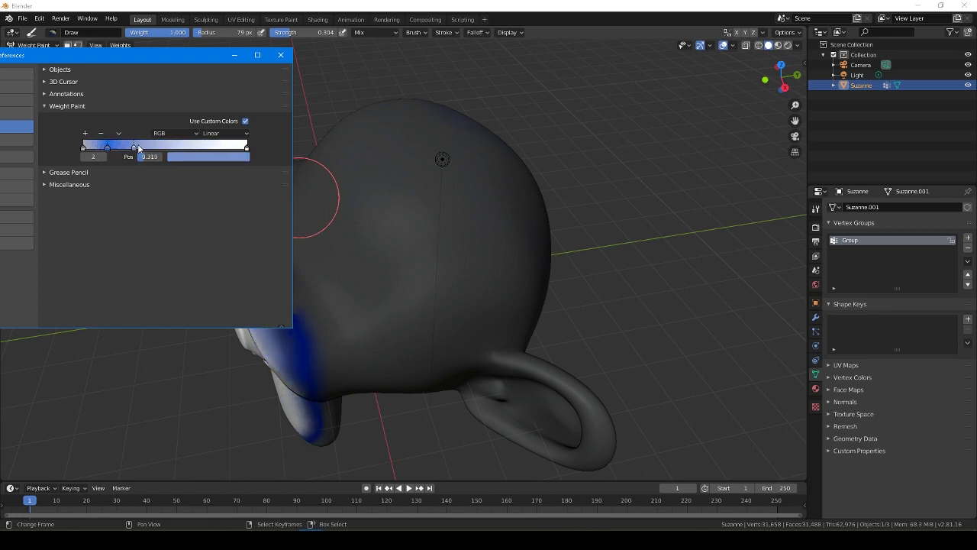
left_click(185, 157)
left_click(197, 242)
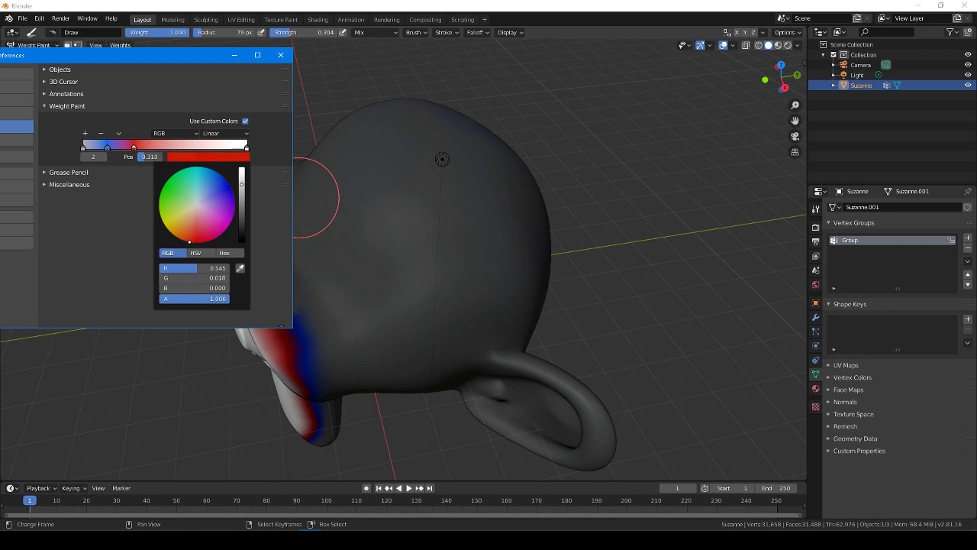
Step: Move the red ramp stop to position 0.439
left_click(107, 147)
left_click(185, 156)
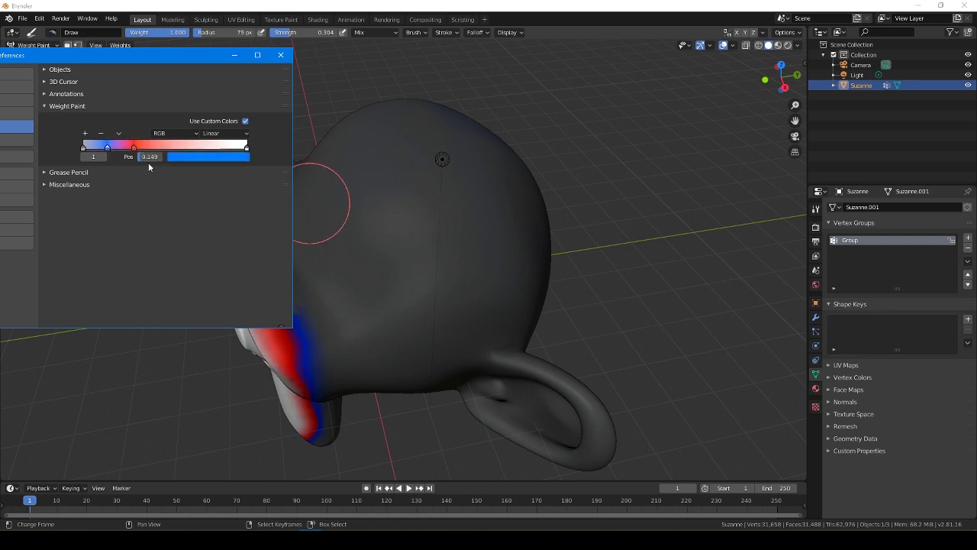
left_click_drag(153, 146, 156, 146)
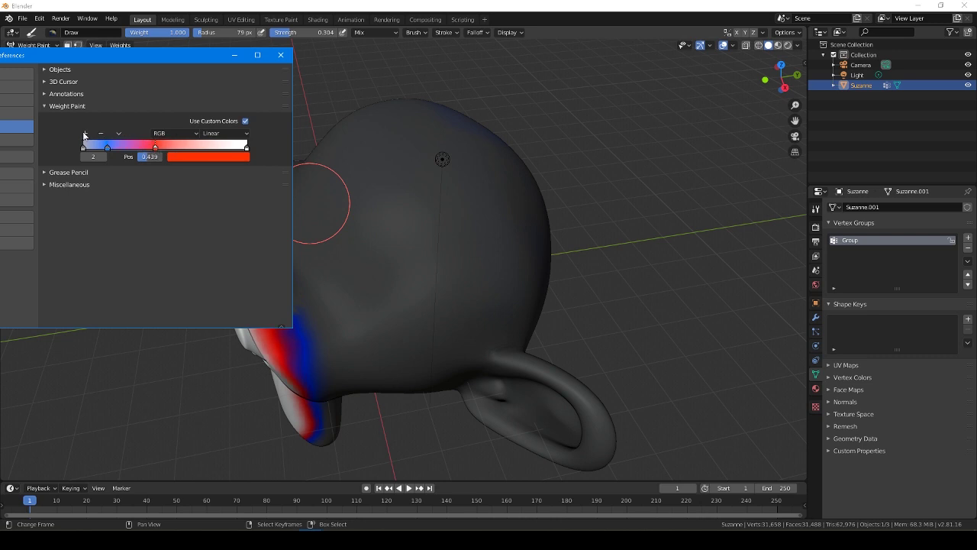
Step: Add a third ramp stop coloured yellow and test the heat-map colours with a stroke
left_click(199, 146, "ctrl")
left_click(207, 157)
left_click_drag(207, 193, 164, 225)
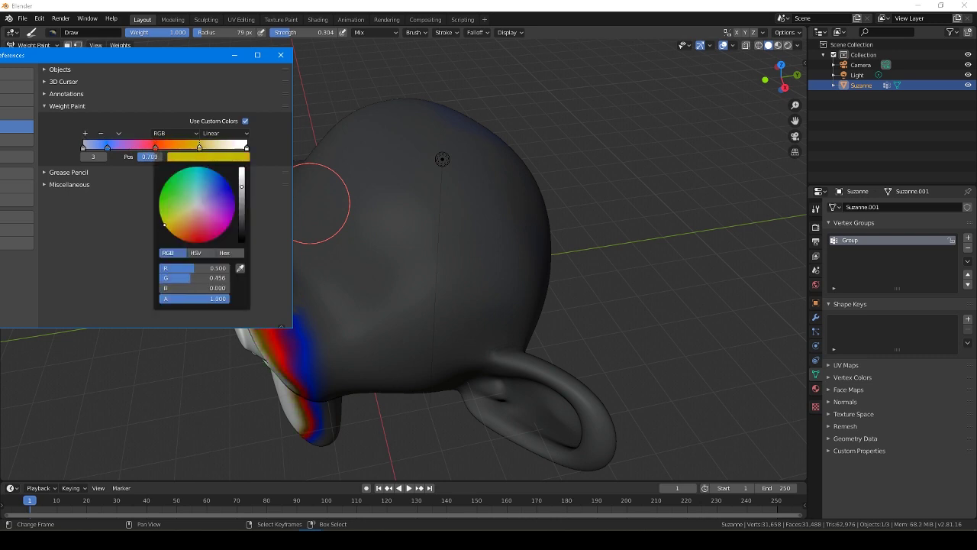
left_click_drag(240, 232, 242, 171)
mouse_move(443, 221)
middle_mouse_down()
mouse_move(469, 201)
mouse_move(404, 257)
mouse_move(422, 213)
middle_mouse_up()
mouse_move(423, 213)
left_mouse_down()
mouse_move(371, 192)
mouse_move(420, 224)
mouse_move(436, 221)
left_mouse_up()
mouse_move(437, 221)
middle_mouse_down()
mouse_move(278, 194)
mouse_move(471, 158)
mouse_move(341, 226)
middle_mouse_up()
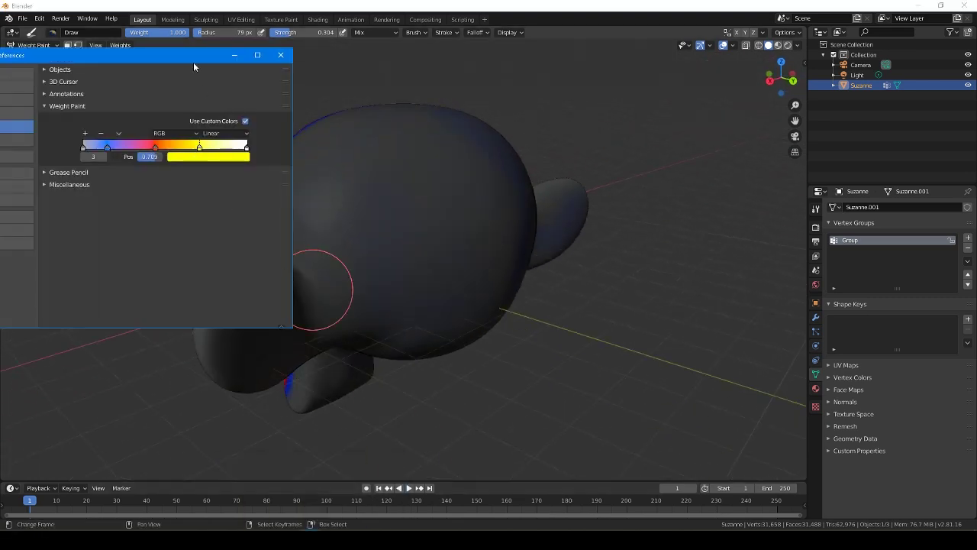
Step: Move the blue ramp stop to the very start of the ramp, Pos 0.001
left_click_drag(204, 61, 247, 111)
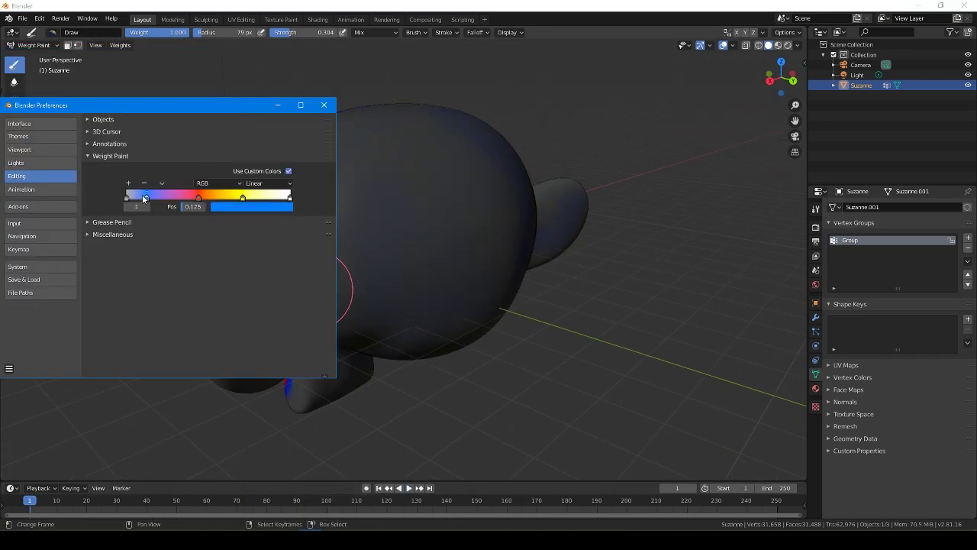
left_click_drag(130, 198, 124, 199)
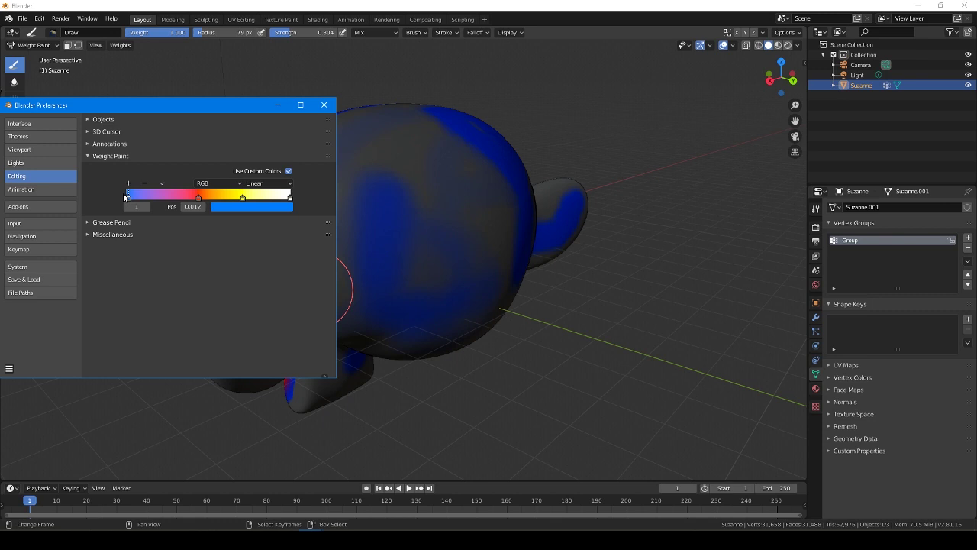
left_click_drag(126, 197, 127, 197)
left_click_drag(336, 218, 374, 218)
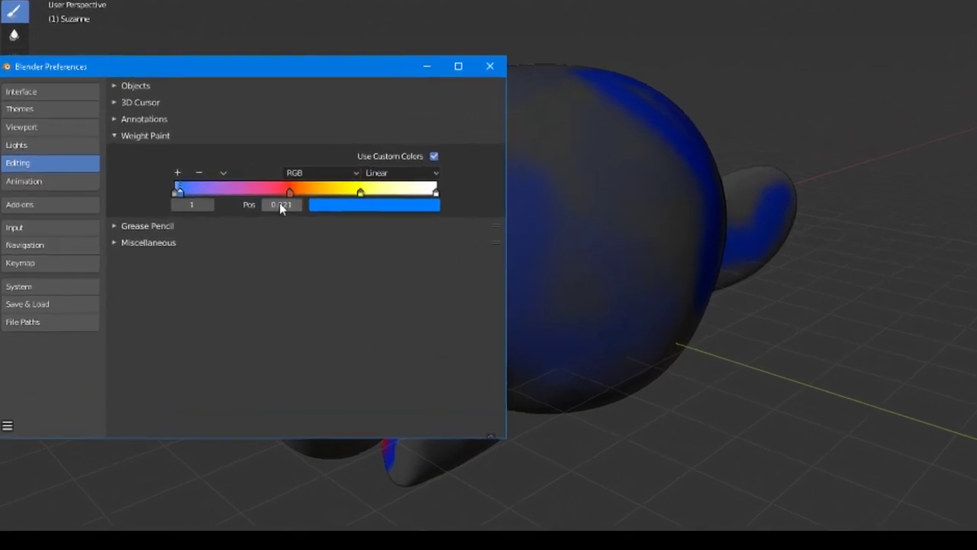
left_click(246, 206)
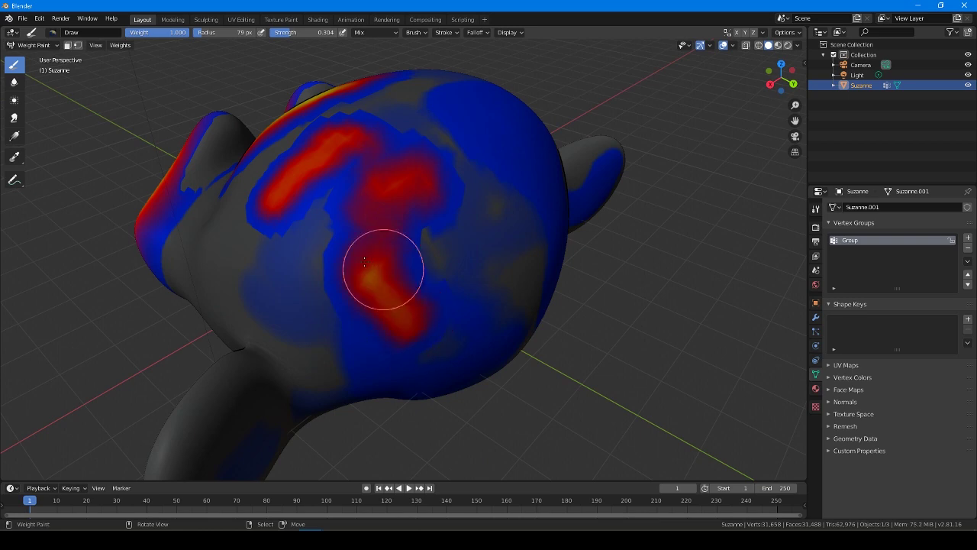
Step: Raise strength to 1.0 and paint full weight across the back of Suzanne's head
left_click_drag(365, 262, 380, 270)
left_click_drag(358, 322, 395, 256)
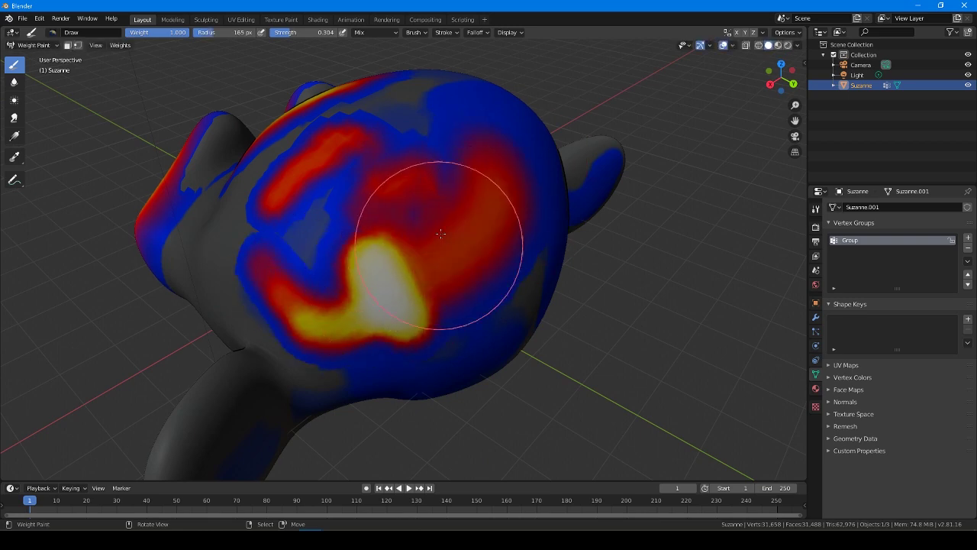
left_click_drag(288, 32, 320, 32)
left_click_drag(463, 229, 312, 249)
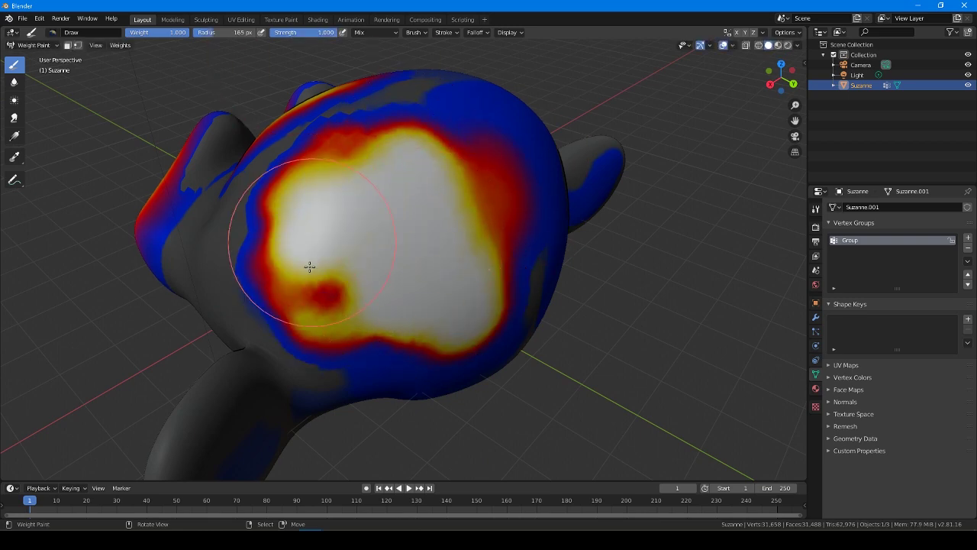
middle_click_drag(311, 249, 320, 275)
left_click_drag(321, 275, 454, 259)
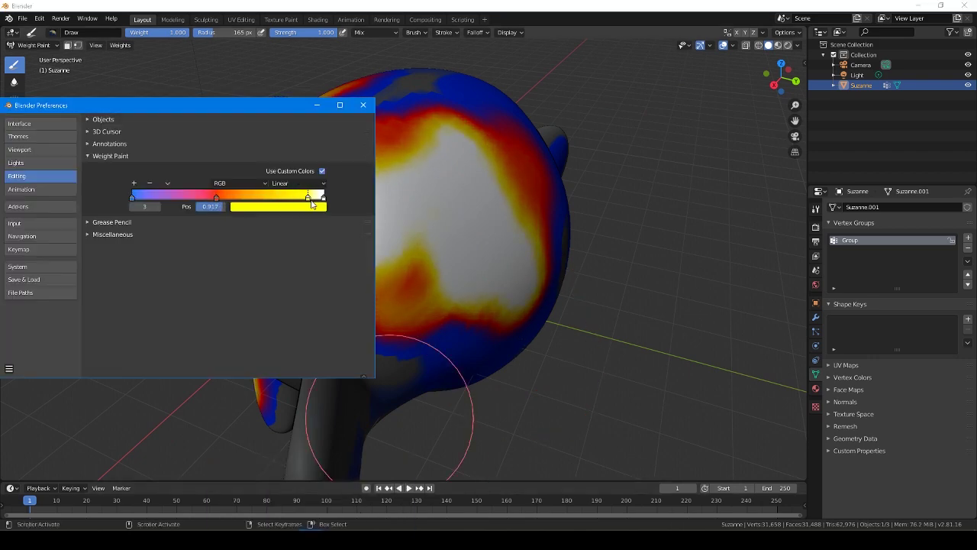
Step: Type 0.99 into the yellow stop's Pos field, placing it at 0.990
left_click_drag(319, 204, 325, 203)
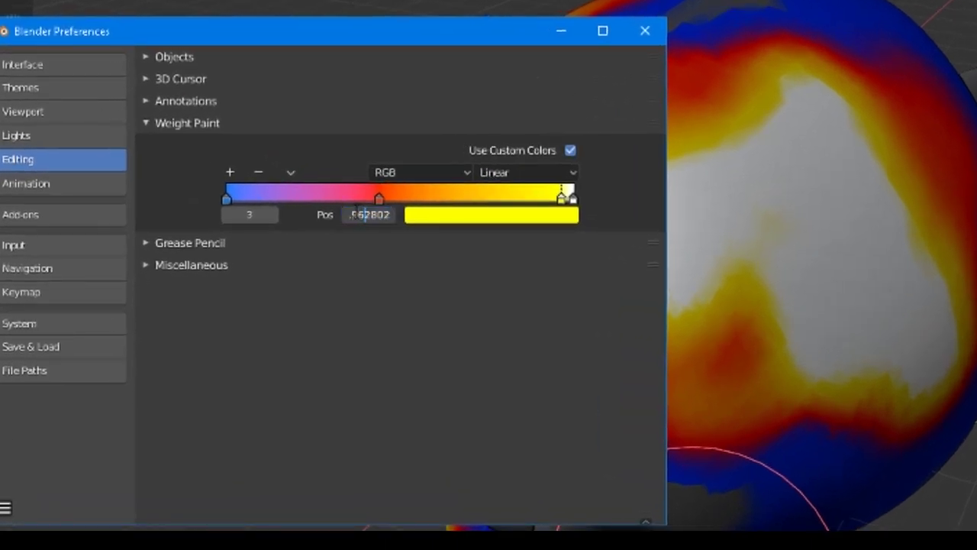
type("10")
key("Return")
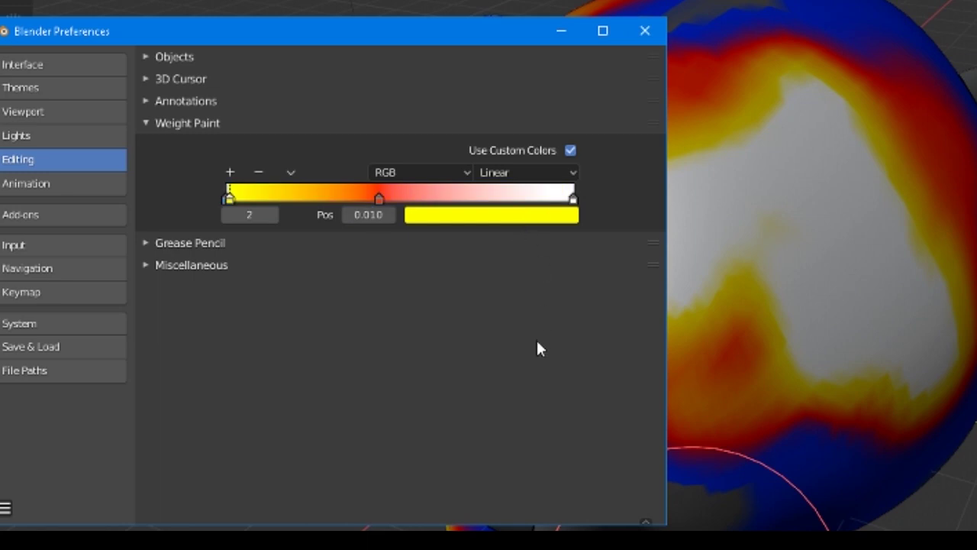
left_click_drag(281, 197, 555, 195)
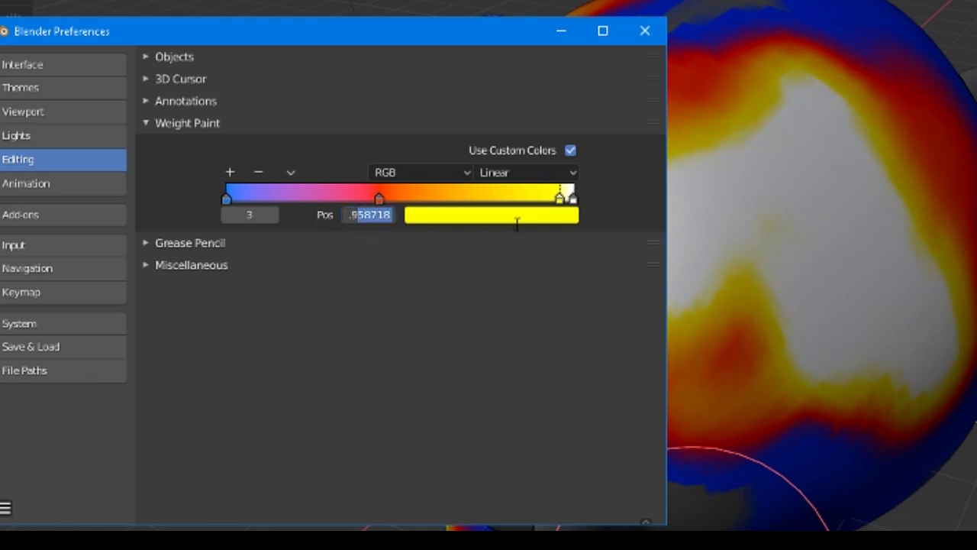
type("0.99")
key("Return")
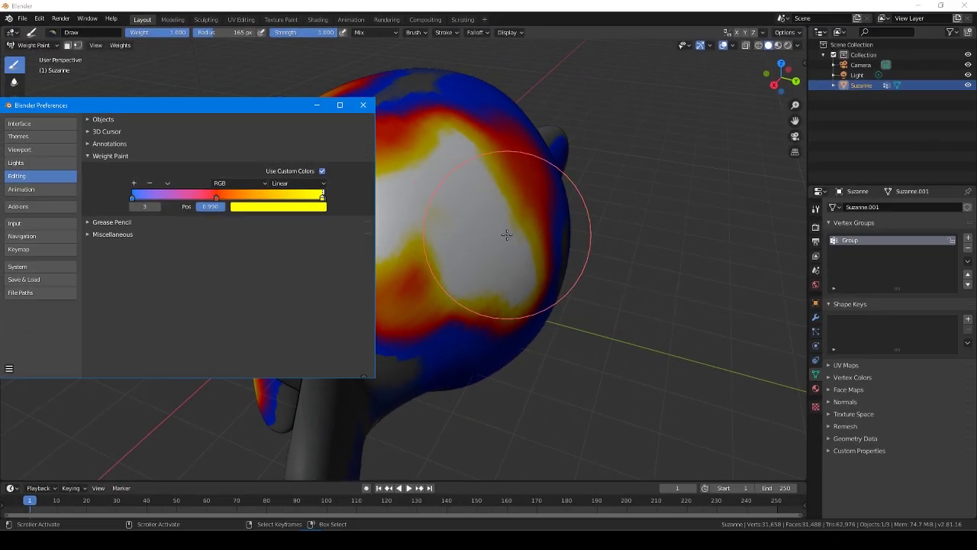
mouse_move(506, 233)
middle_mouse_down()
mouse_move(482, 233)
mouse_move(549, 258)
middle_mouse_up()
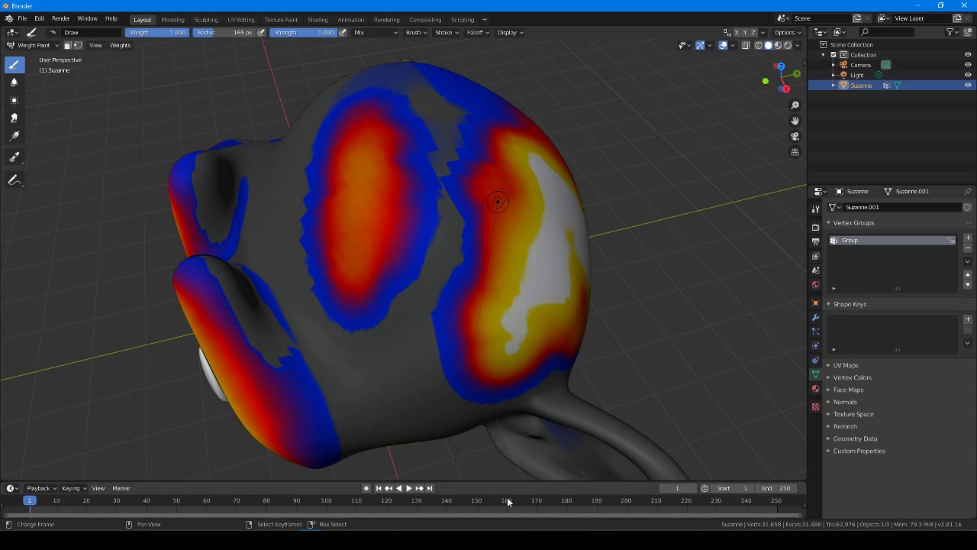
Step: Slide the middle red ramp stop further right along the weight ramp
left_click(362, 521)
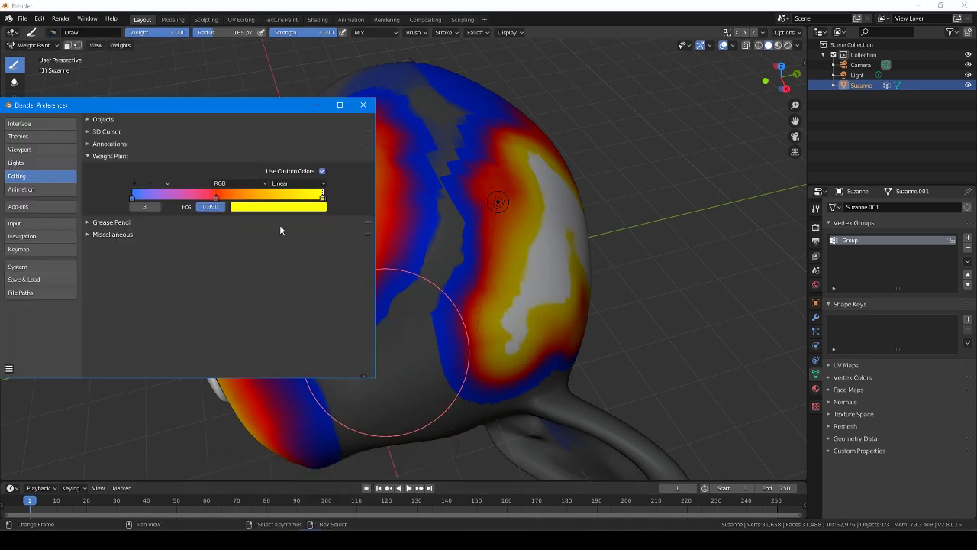
mouse_move(238, 202)
left_mouse_down()
mouse_move(252, 199)
mouse_move(225, 196)
mouse_move(262, 197)
mouse_move(251, 197)
left_mouse_up()
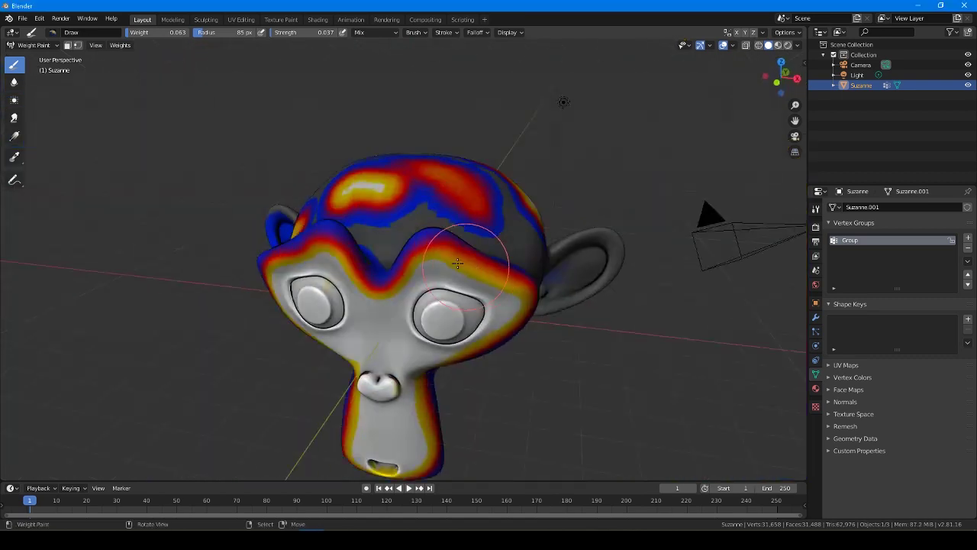
Step: Enlarge the brush to 126 px and paint low weight over the eyes, brow and nose
key("f")
mouse_move(395, 231)
left_mouse_down()
mouse_move(396, 244)
mouse_move(393, 207)
left_mouse_up()
middle_click_drag(392, 207, 427, 214)
left_click_drag(427, 214, 447, 219)
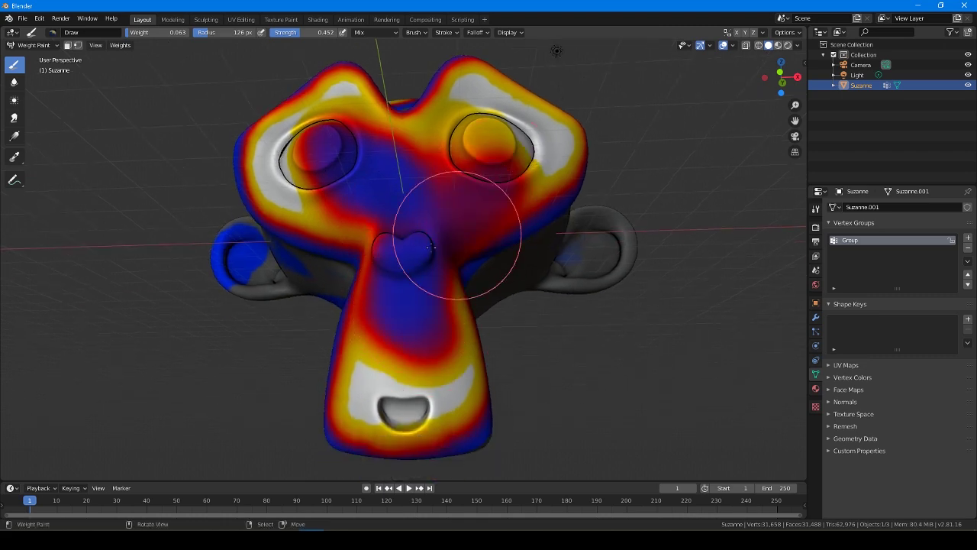
middle_click_drag(447, 218, 449, 199)
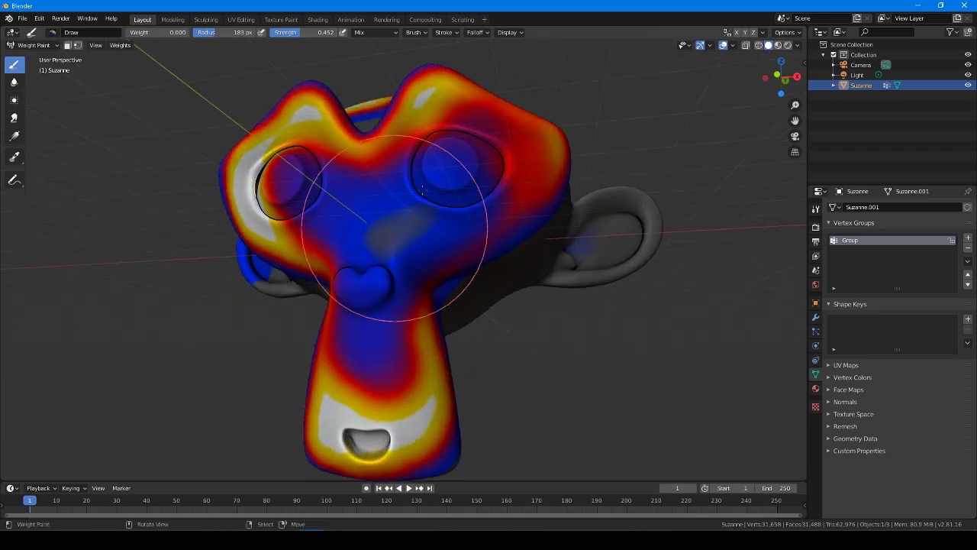
Step: Shrink the brush to 66 px and paint low weight around the eye
key("f")
left_click_drag(420, 218, 343, 219)
middle_click_drag(343, 218, 336, 239)
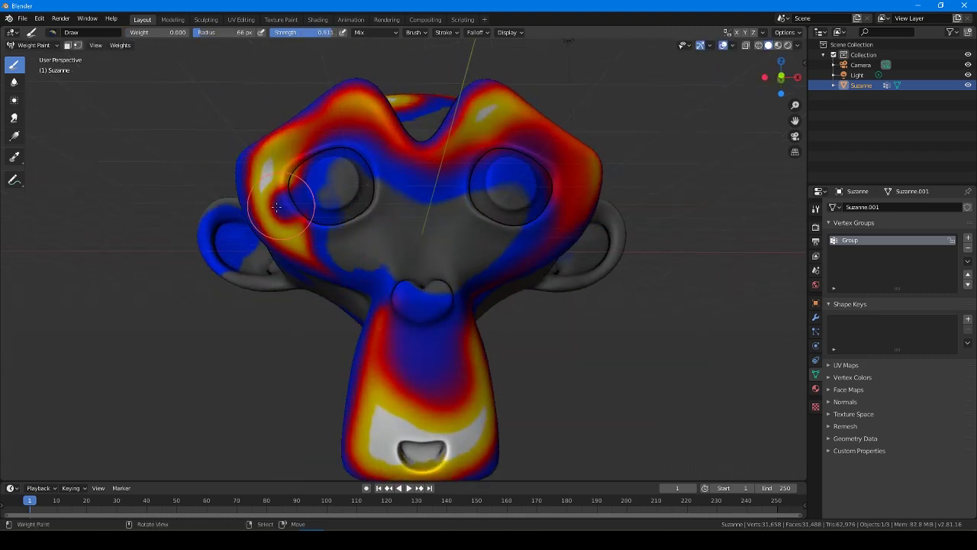
mouse_move(276, 206)
middle_mouse_down()
mouse_move(458, 252)
mouse_move(408, 261)
middle_mouse_up()
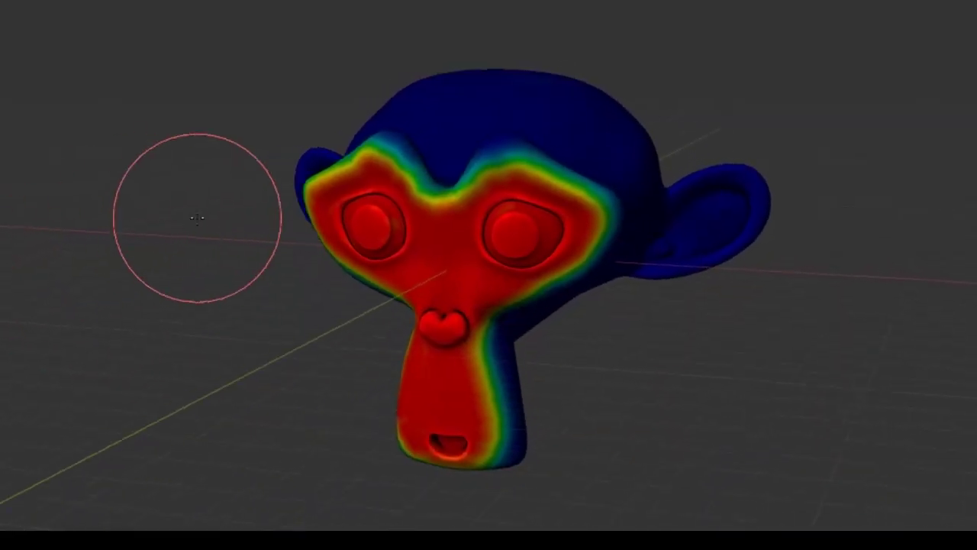